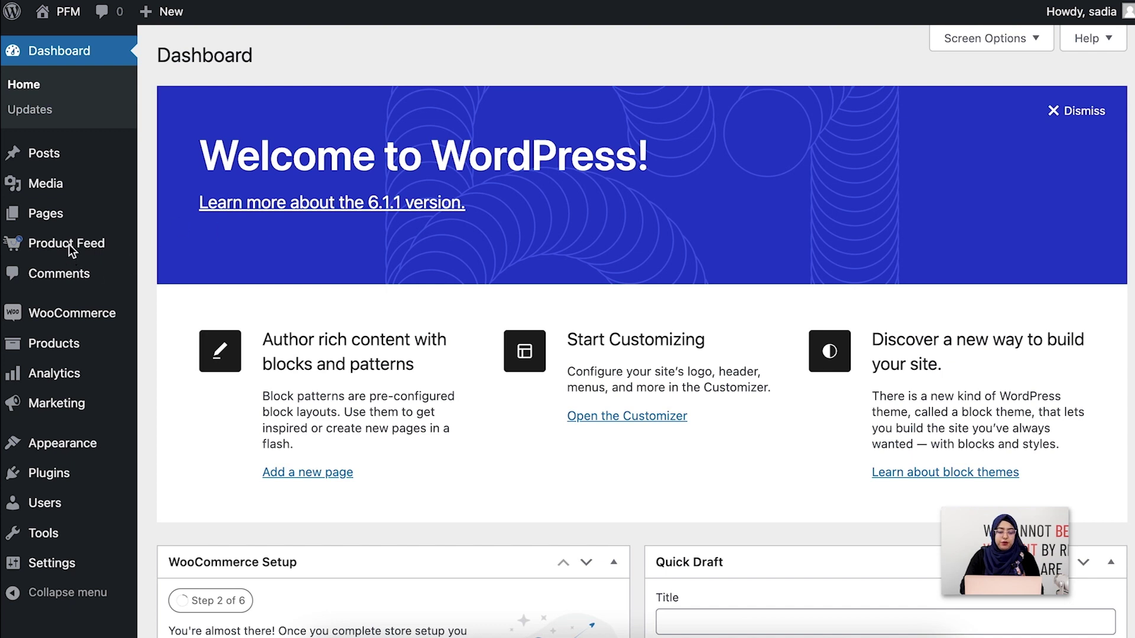
Bring up the Product Feed flyout submenu from the left admin menu on the Dashboard
mouse_move(68, 242)
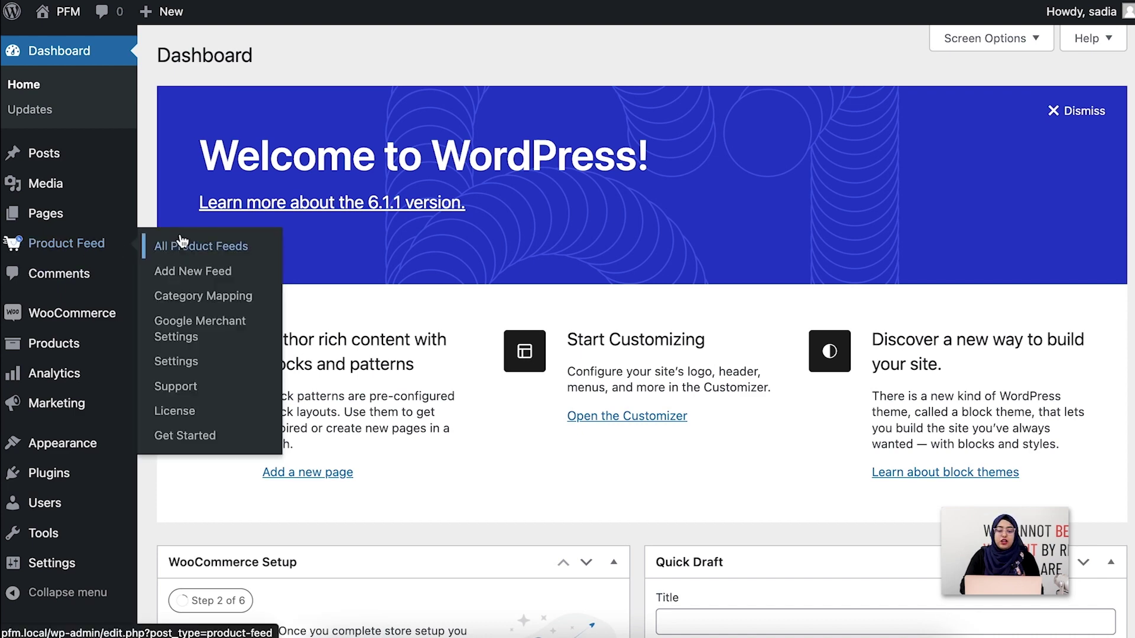
Start a new product feed and title it 'demo feed'
click(181, 275)
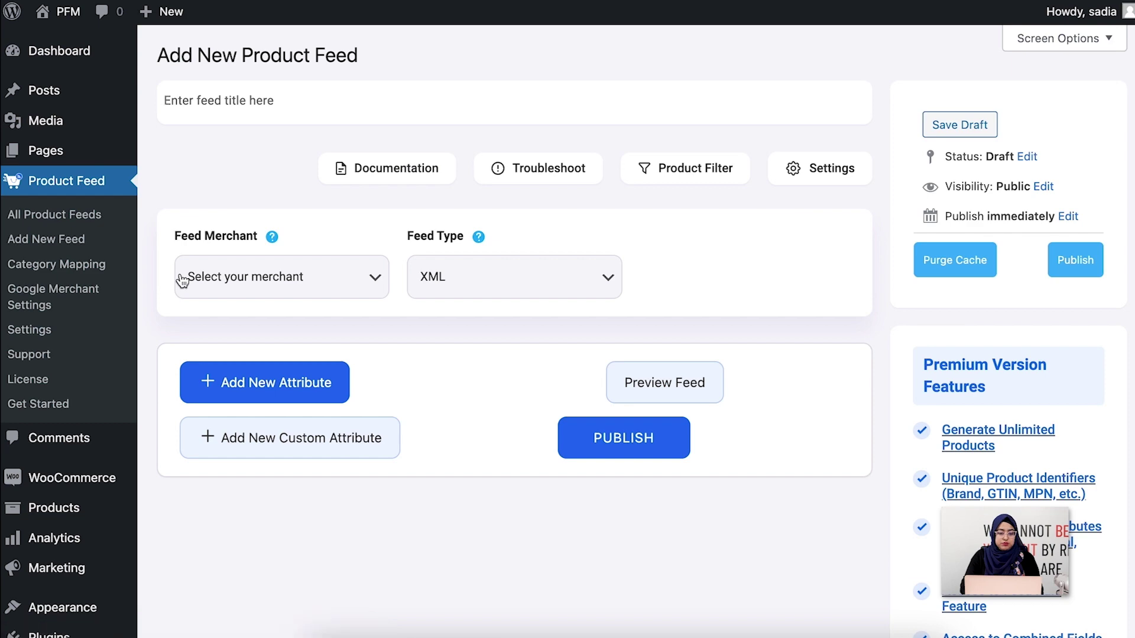
scroll(387, 283, down, 5)
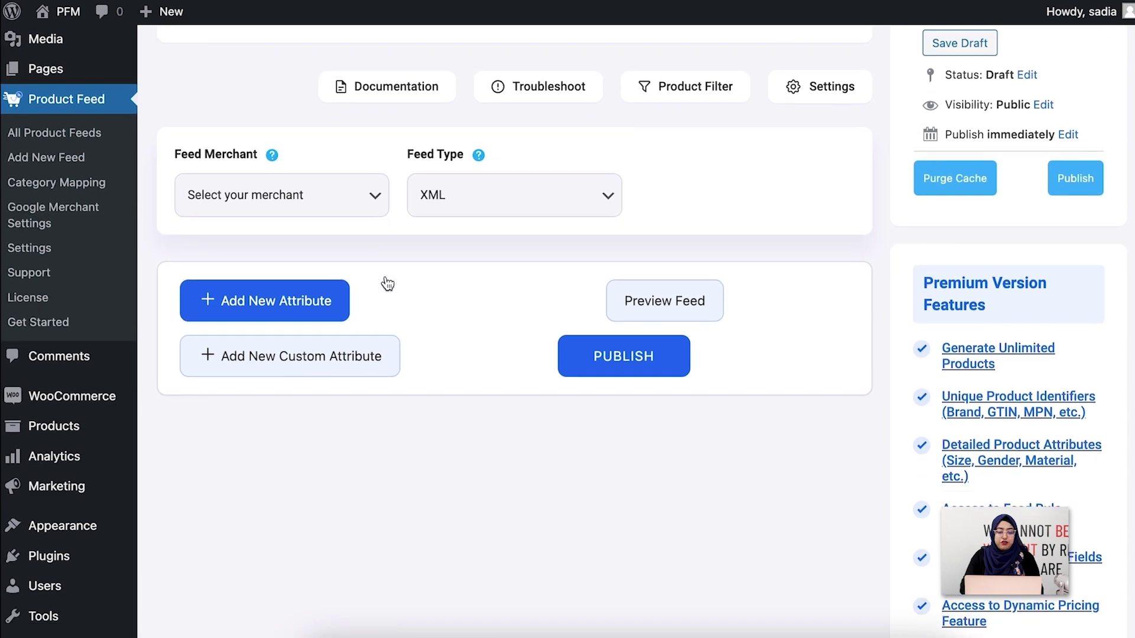
scroll(386, 281, up, 5)
click(304, 108)
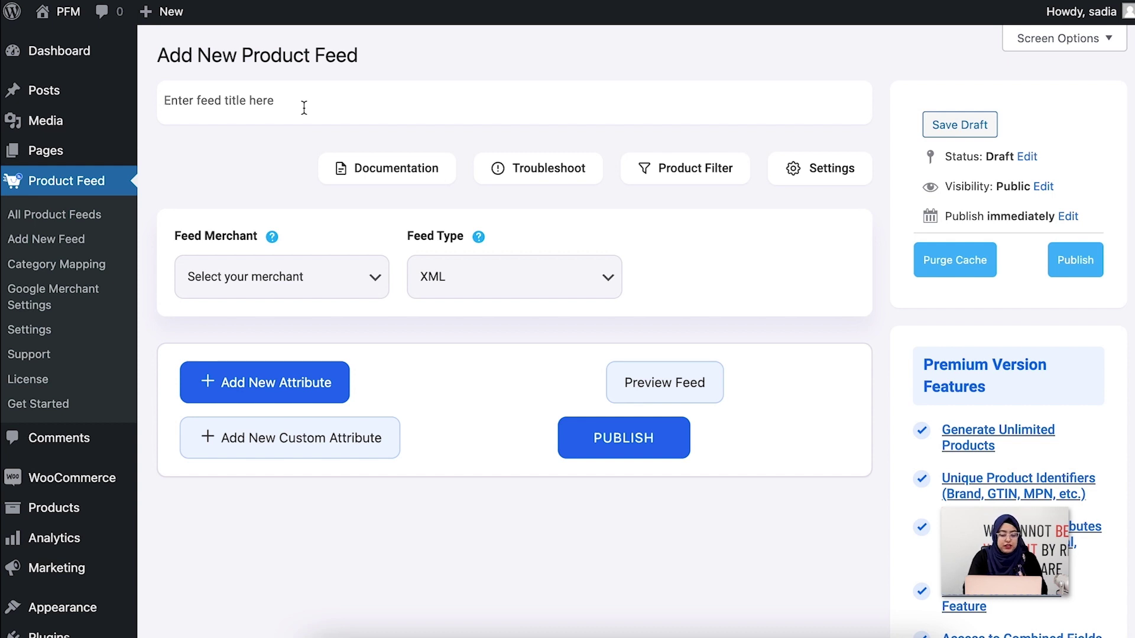
text(demo feed)
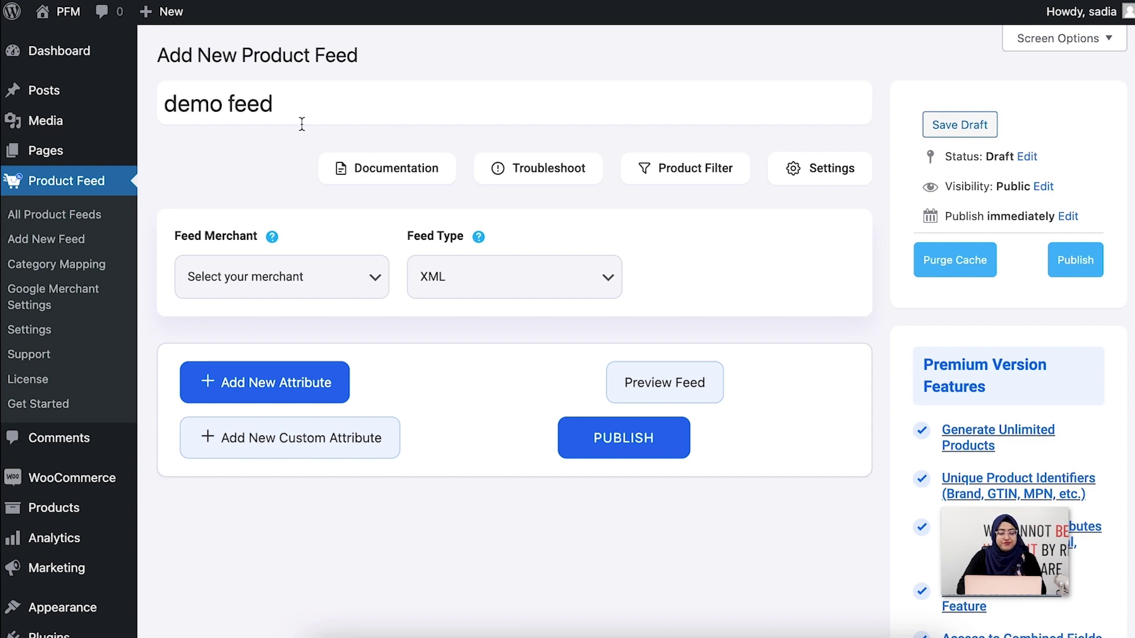
Set the feed merchant to Google Shopping
click(360, 286)
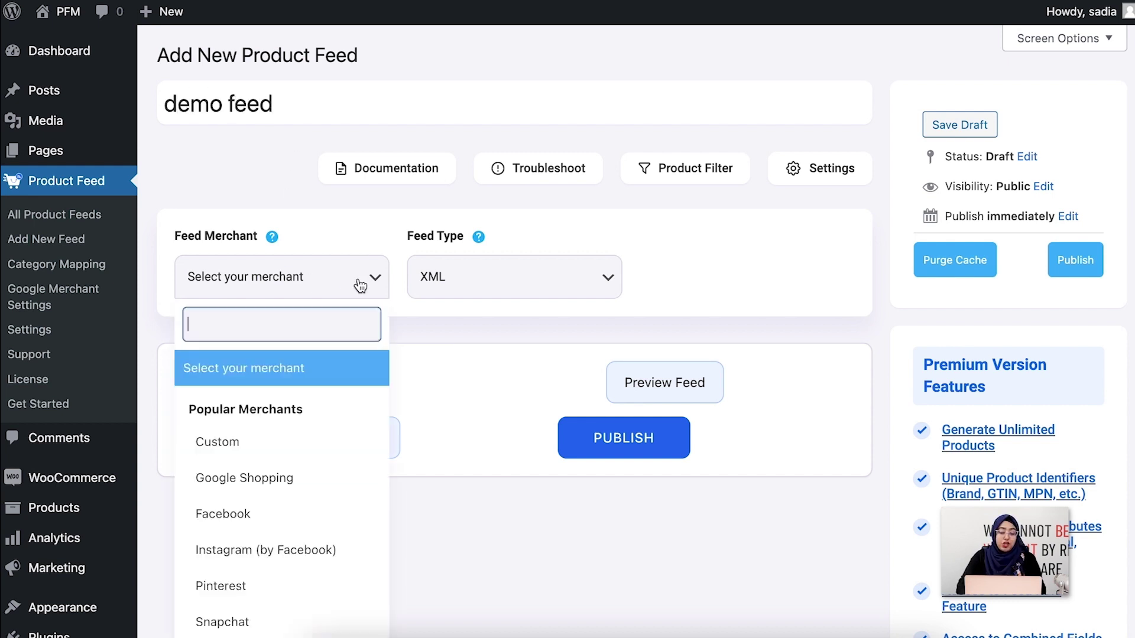
scroll(291, 509, down, 10)
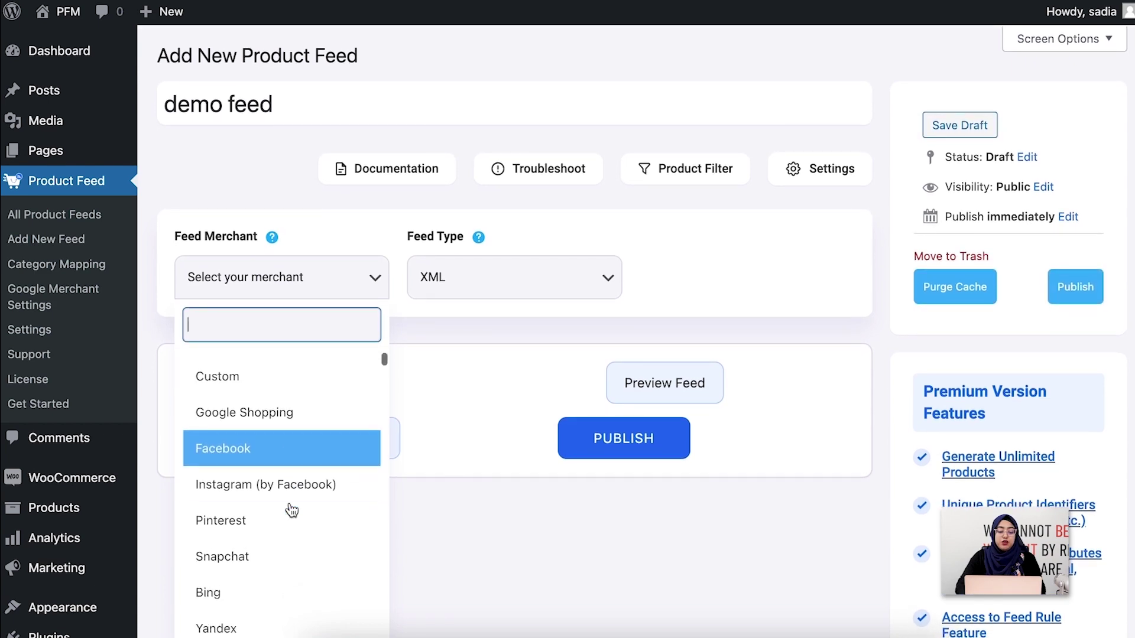
scroll(291, 509, up, 10)
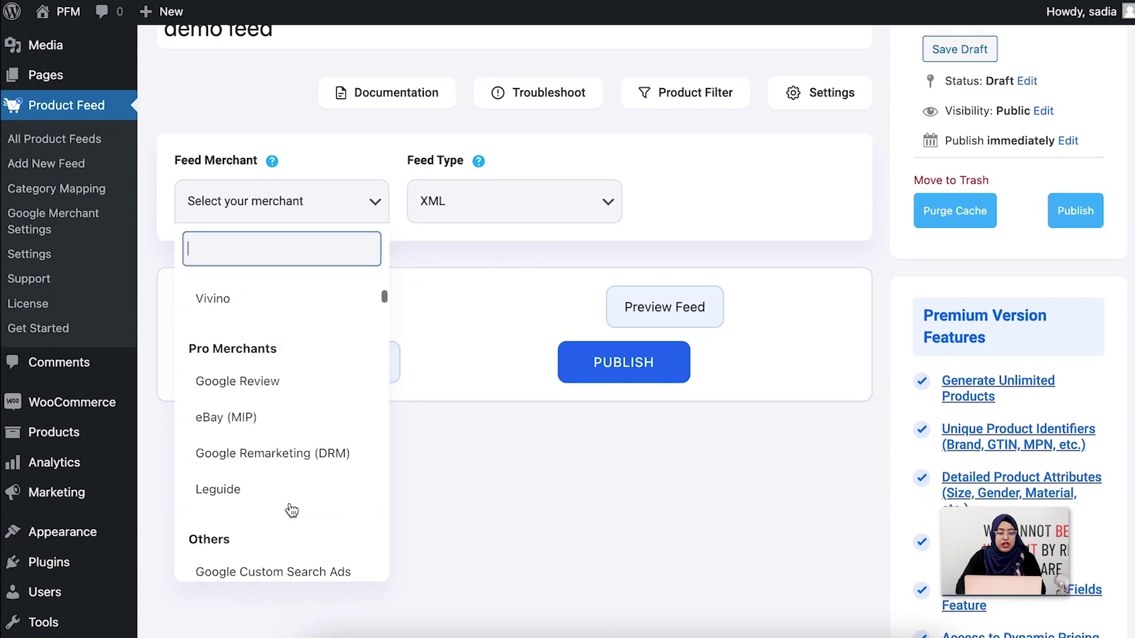
click(272, 400)
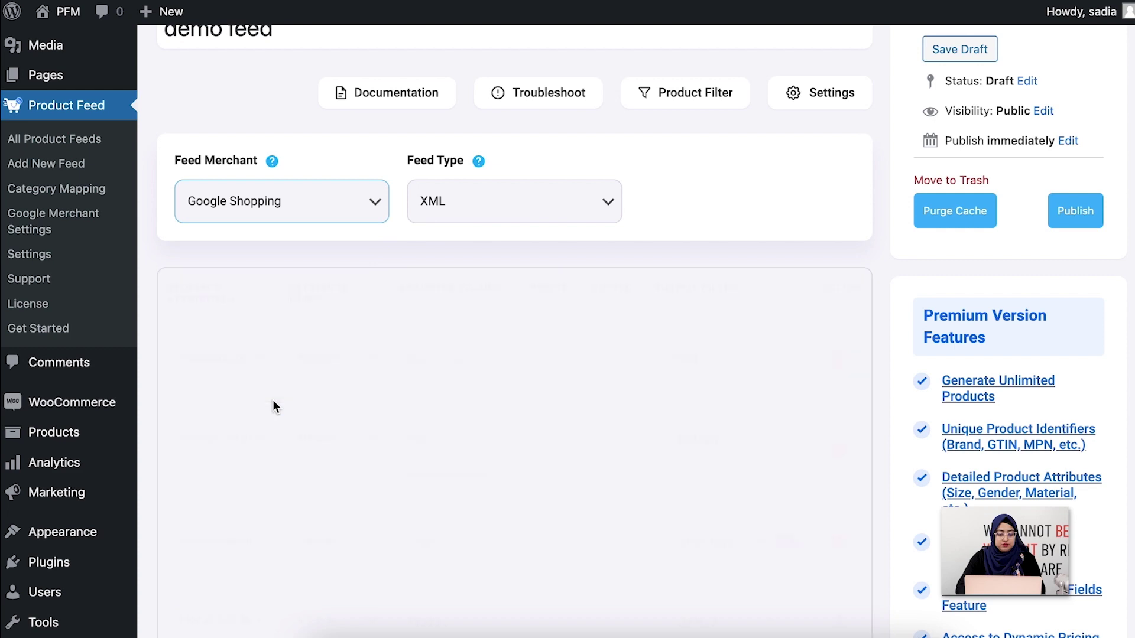
scroll(272, 399, up, 2)
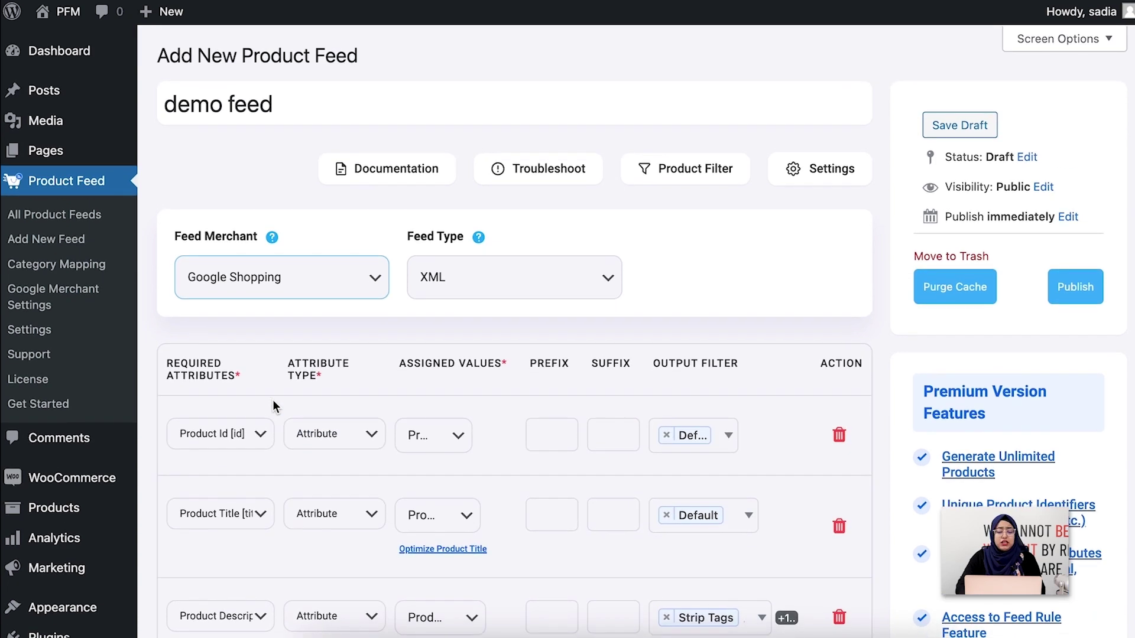
scroll(272, 400, down, 8)
scroll(272, 401, down, 9)
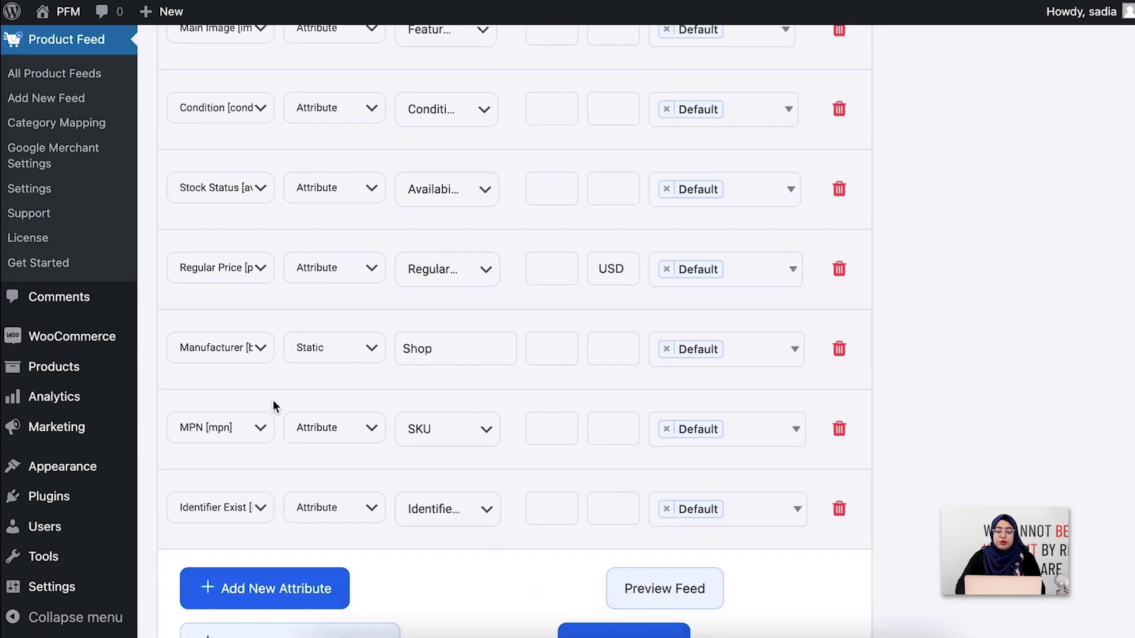
scroll(273, 407, up, 10)
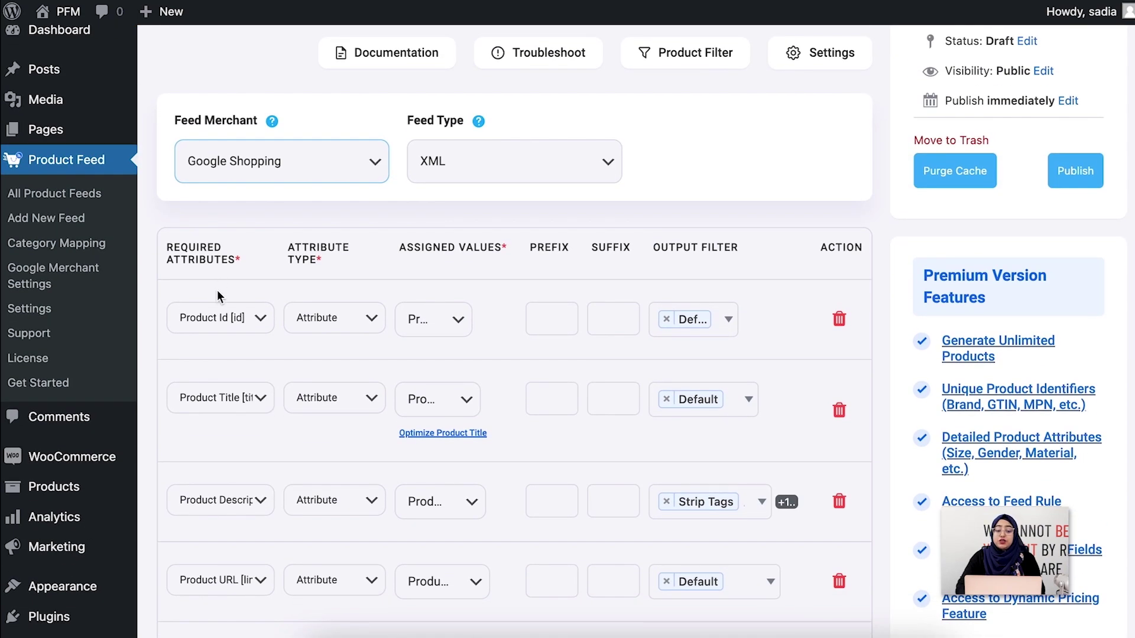
scroll(217, 370, up, 2)
scroll(217, 370, down, 6)
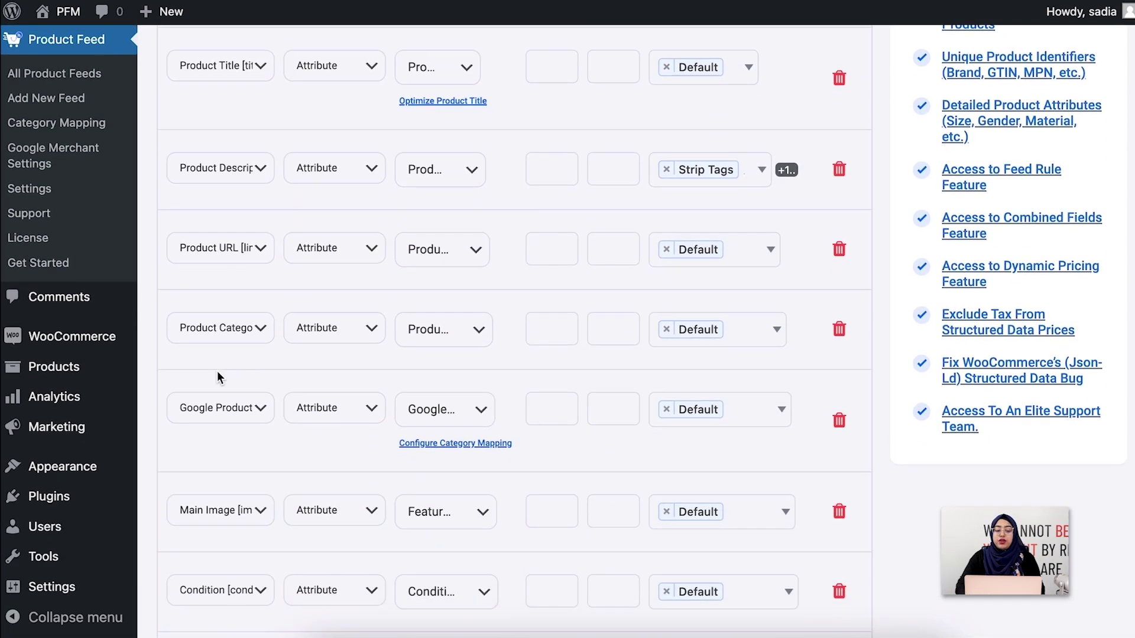
scroll(217, 370, down, 3)
scroll(217, 371, up, 10)
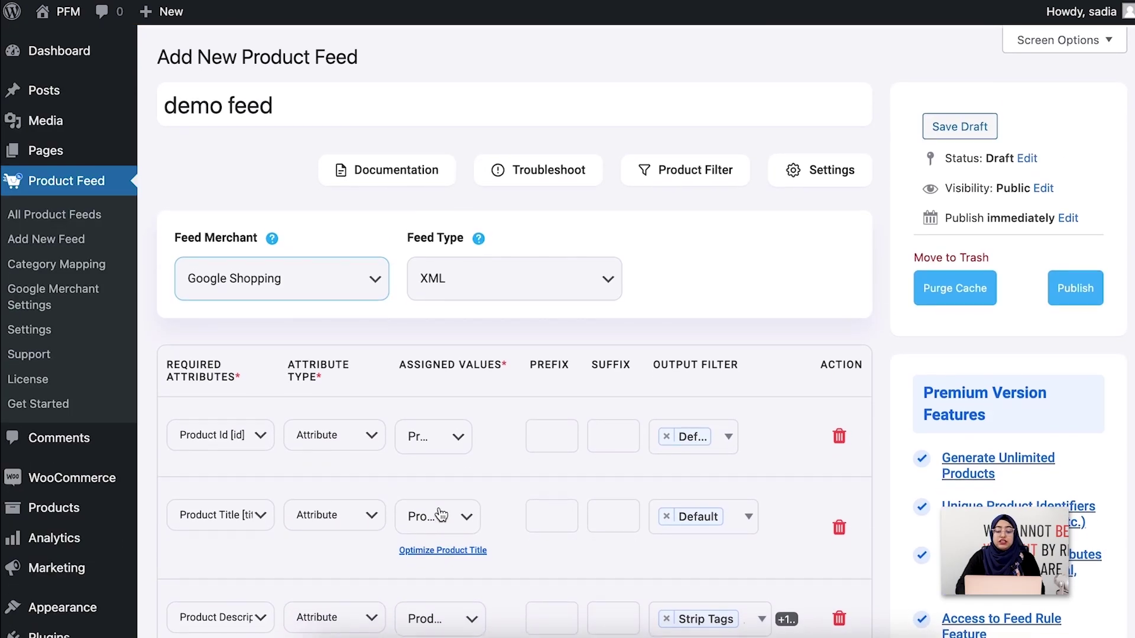
scroll(440, 513, down, 10)
scroll(438, 507, down, 5)
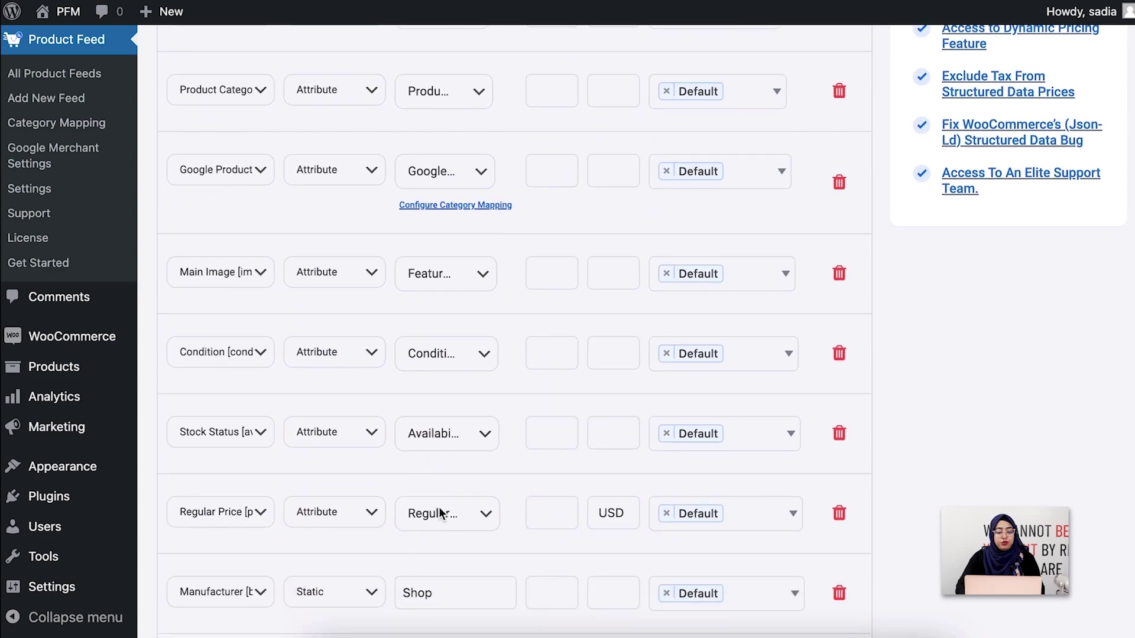
scroll(437, 371, down, 3)
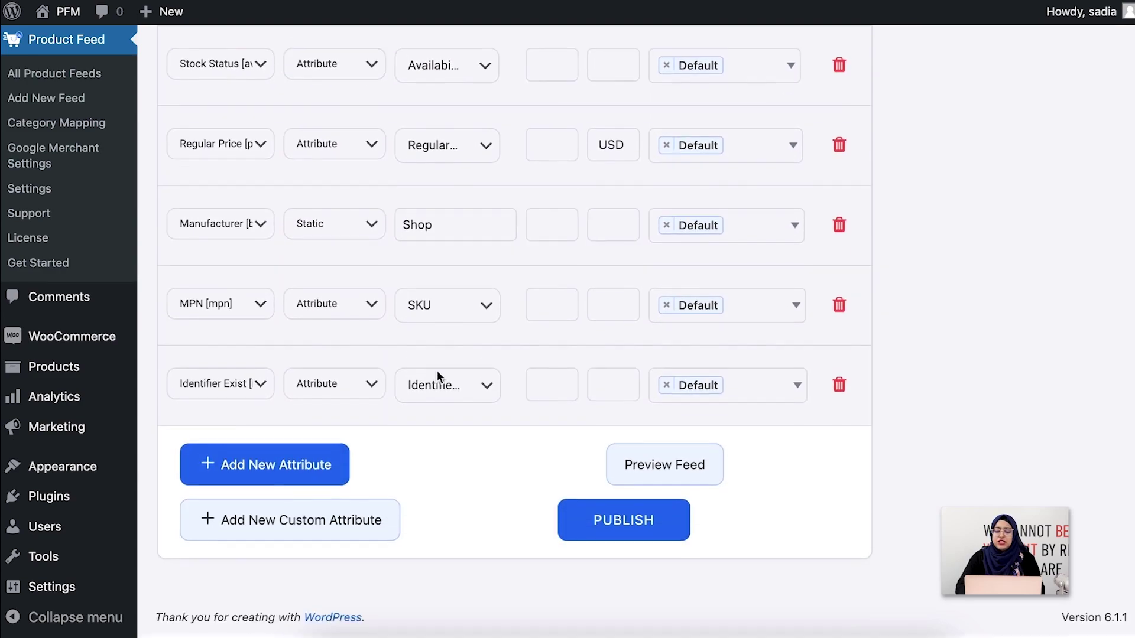
scroll(438, 370, up, 8)
scroll(438, 371, up, 9)
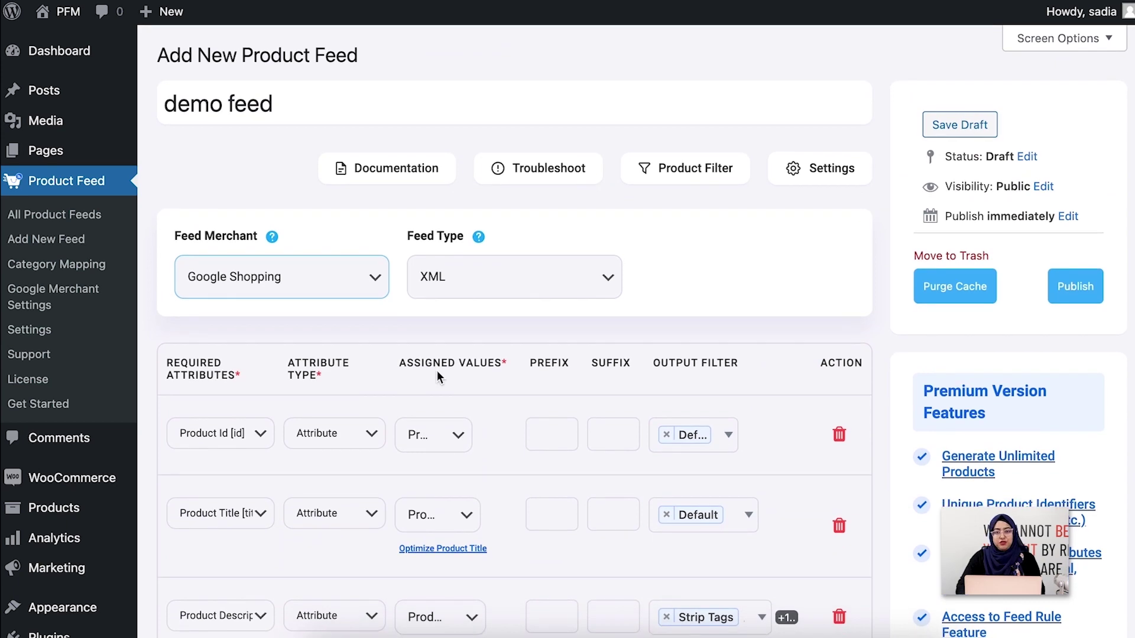
scroll(437, 375, down, 6)
scroll(437, 376, down, 8)
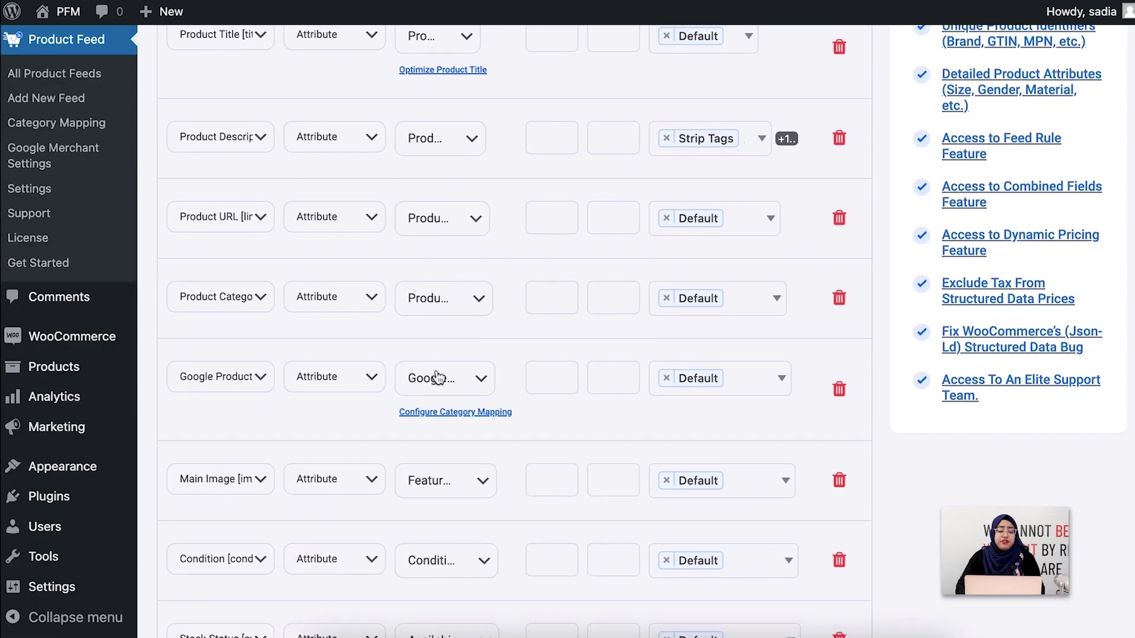
scroll(437, 370, down, 1)
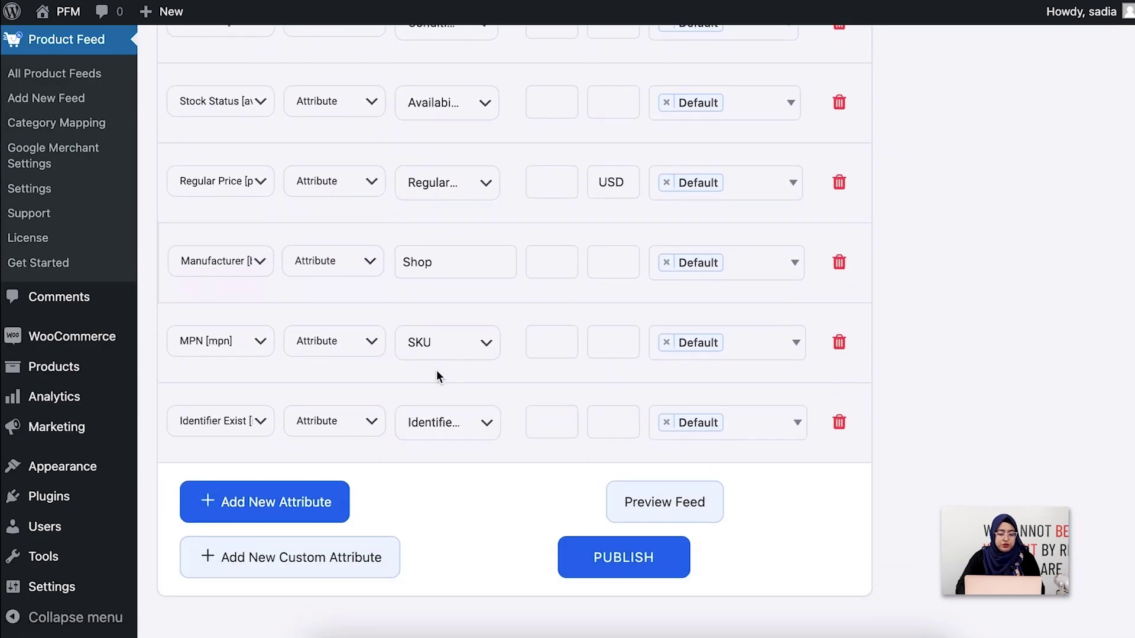
click(325, 261)
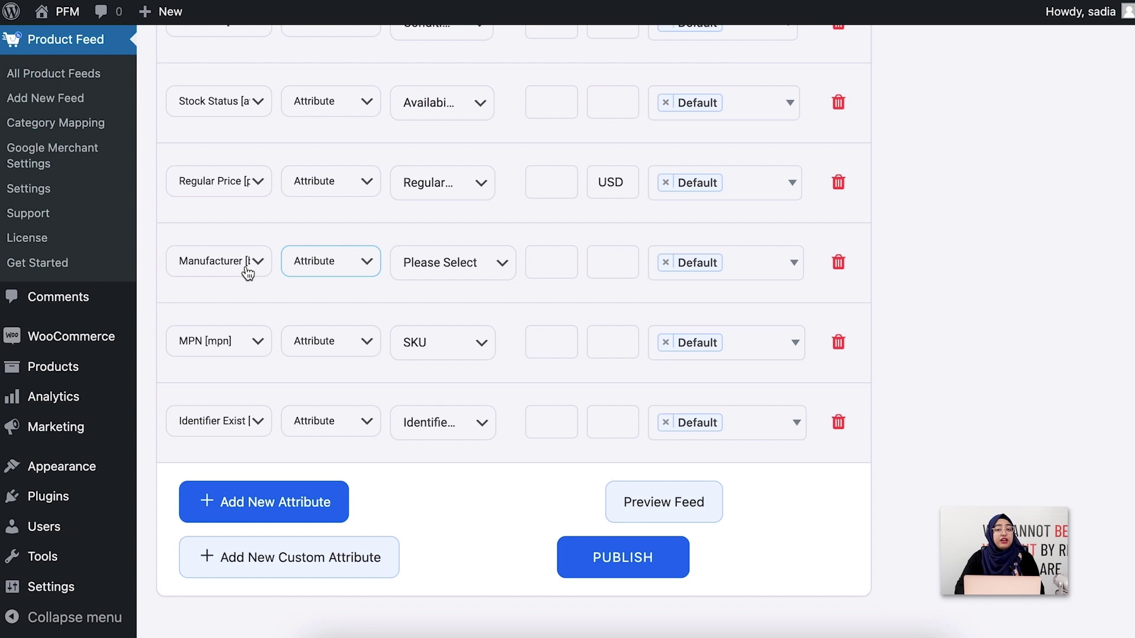
click(453, 263)
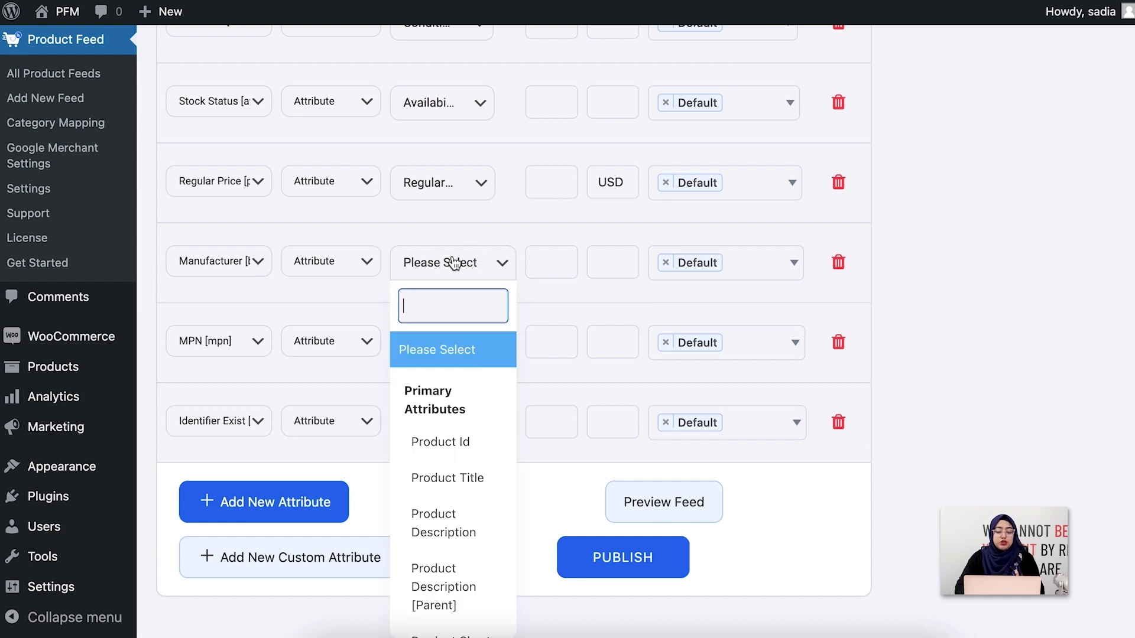
scroll(433, 537, up, 2)
scroll(435, 539, down, 4)
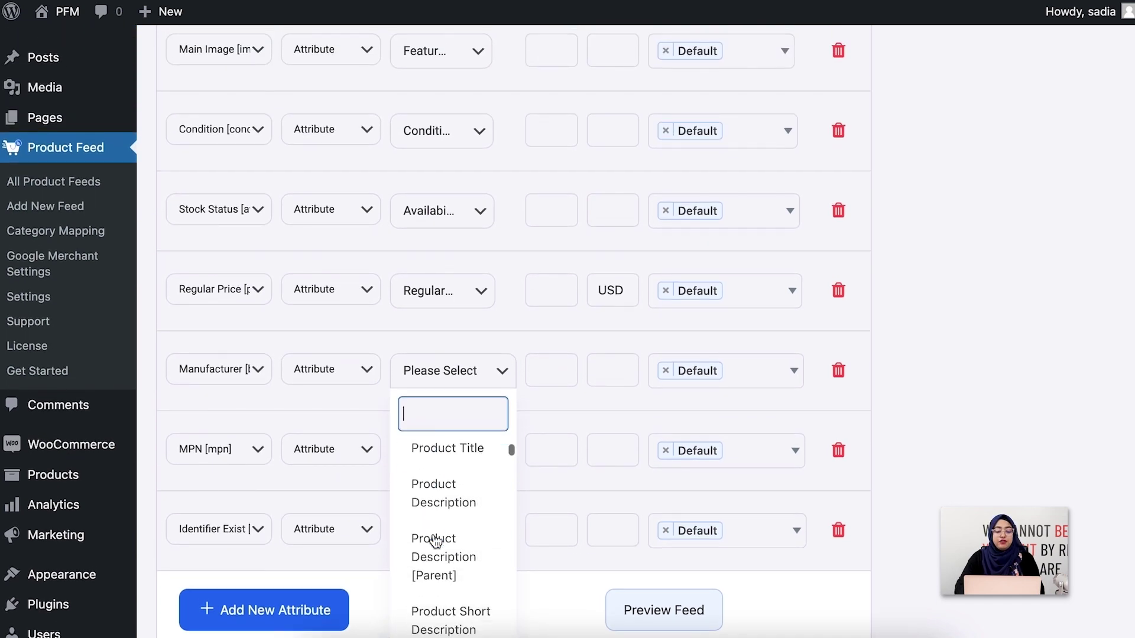
scroll(435, 538, down, 2)
click(506, 327)
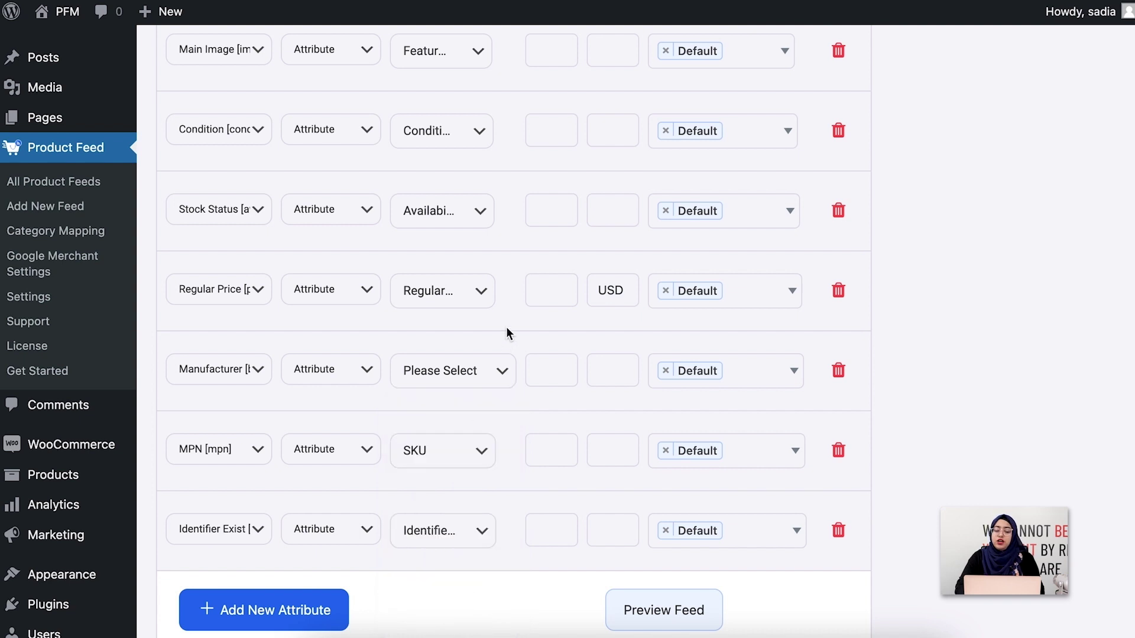
click(344, 373)
click(344, 388)
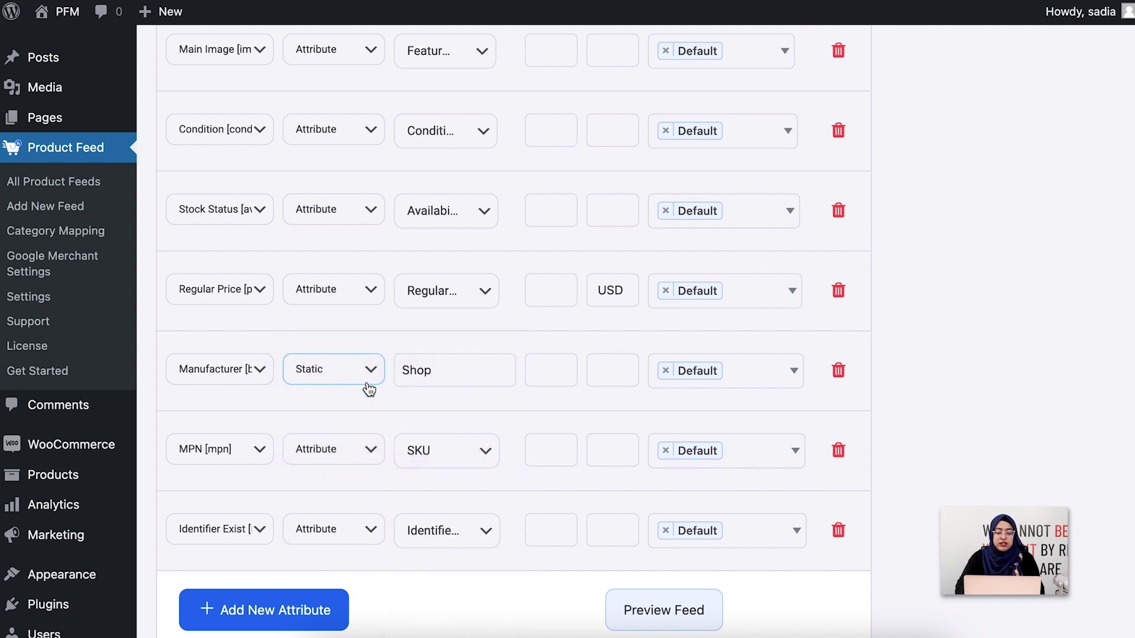
key(Tab)
text(r)
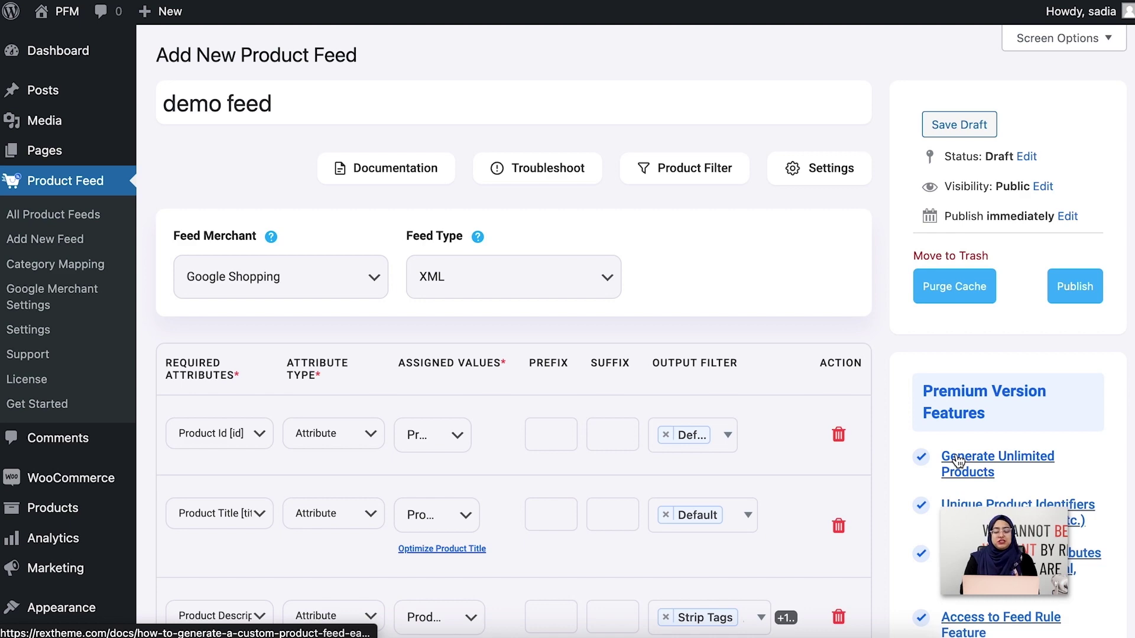
Inspect the Google Product Category attribute and value choices, leaving them unchanged
scroll(723, 448, down, 10)
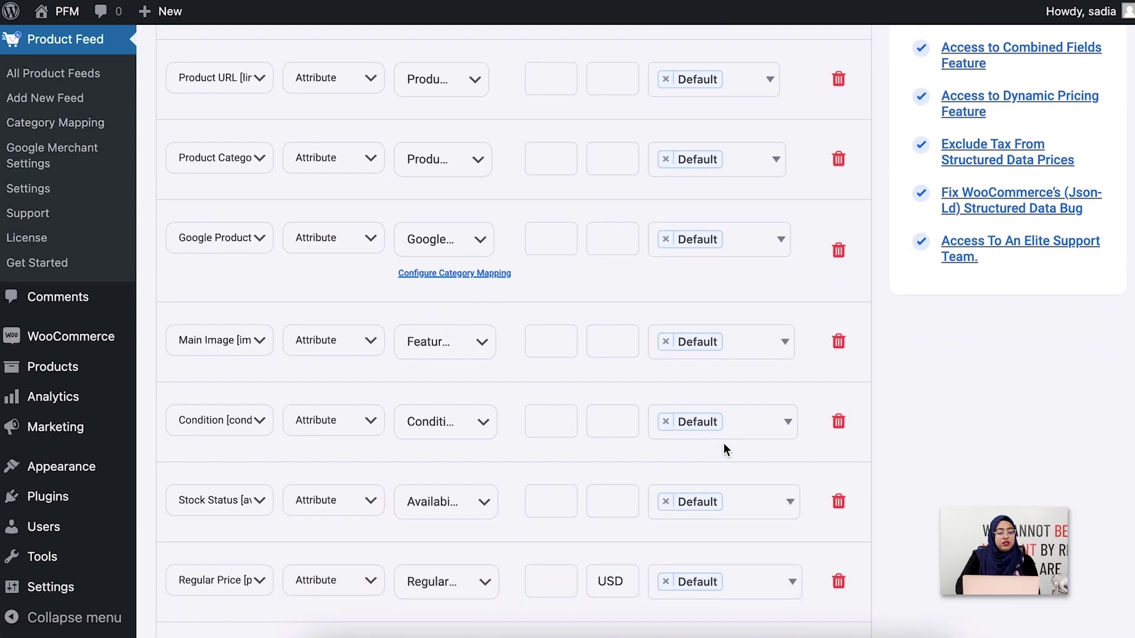
click(248, 238)
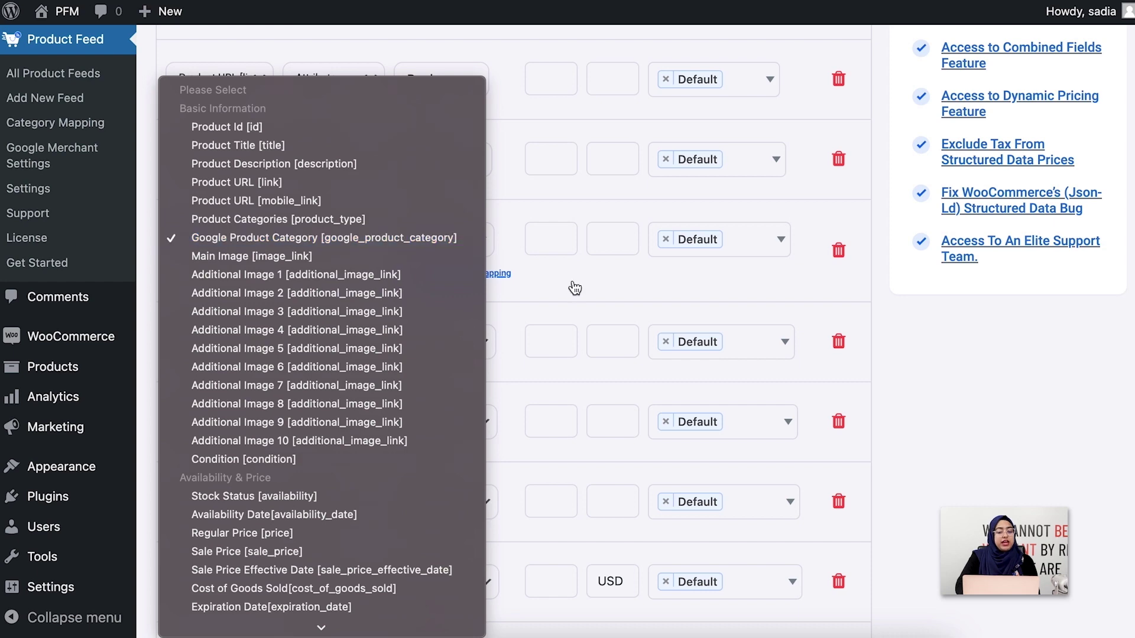
click(574, 288)
click(478, 239)
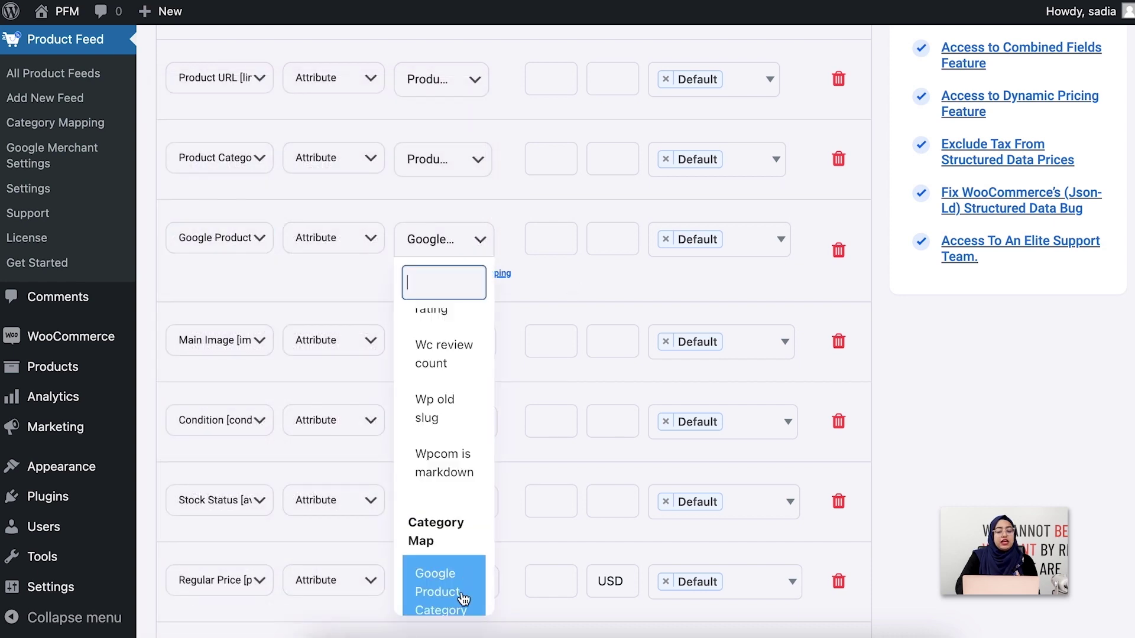
click(584, 290)
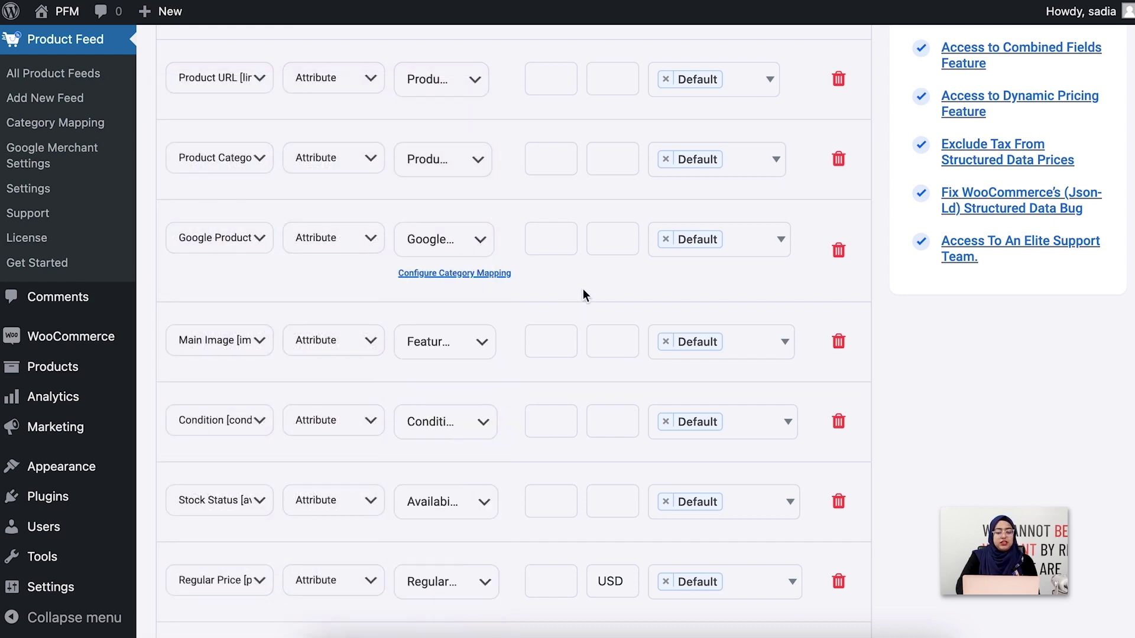
Open Category Mapping in a new tab and review the default Google Product Category mappings
right_click(453, 278)
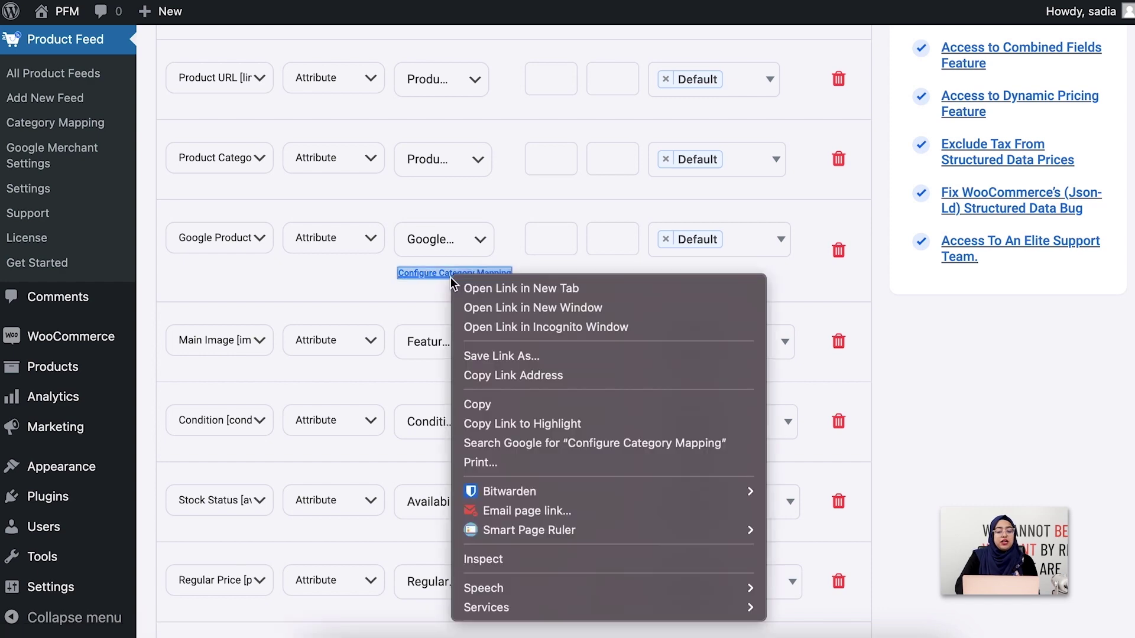
click(467, 286)
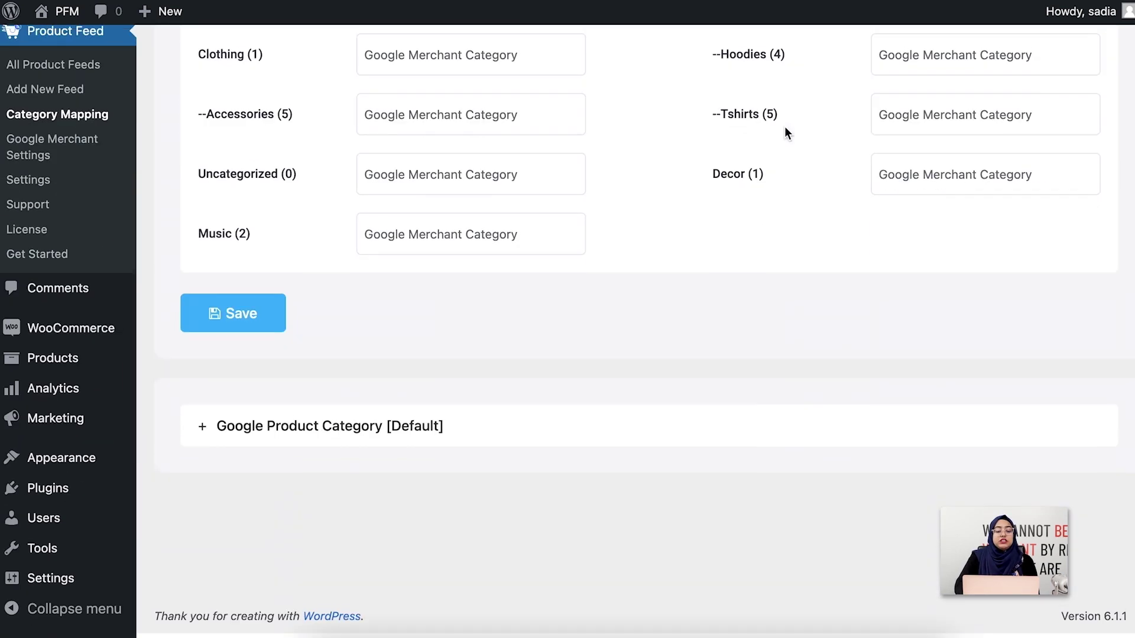
scroll(784, 127, up, 3)
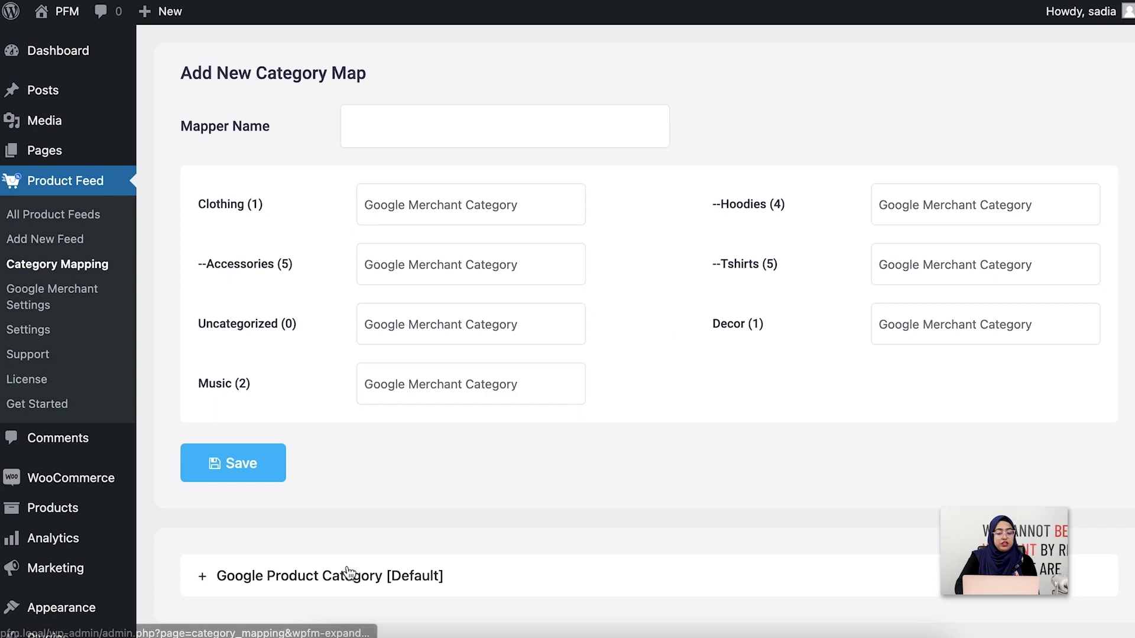
click(346, 575)
scroll(583, 349, down, 5)
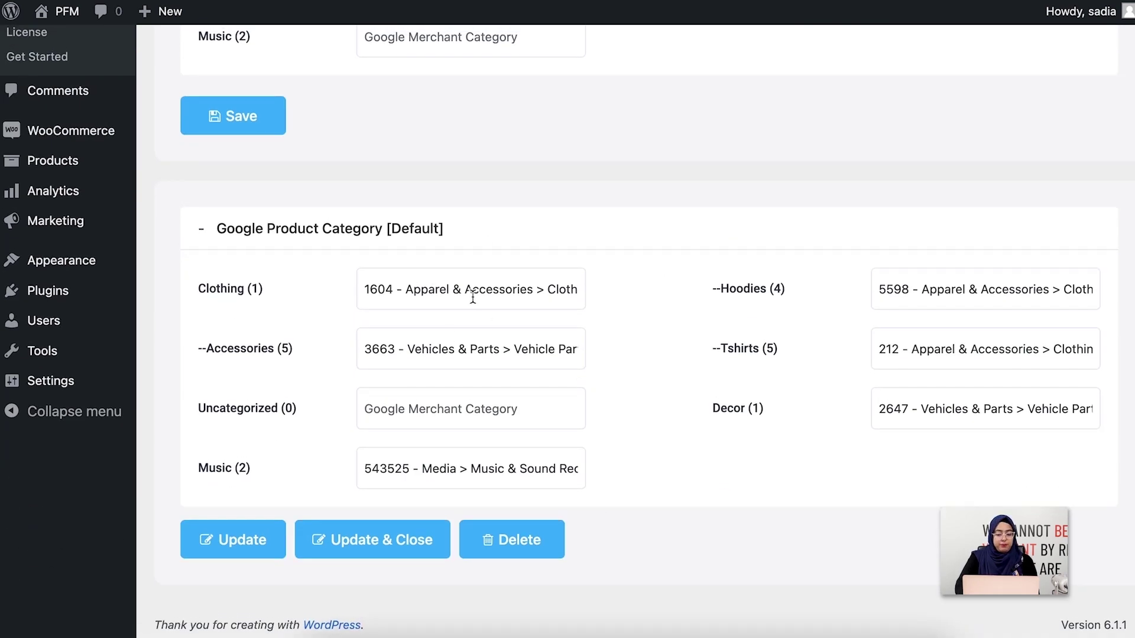
scroll(473, 297, up, 5)
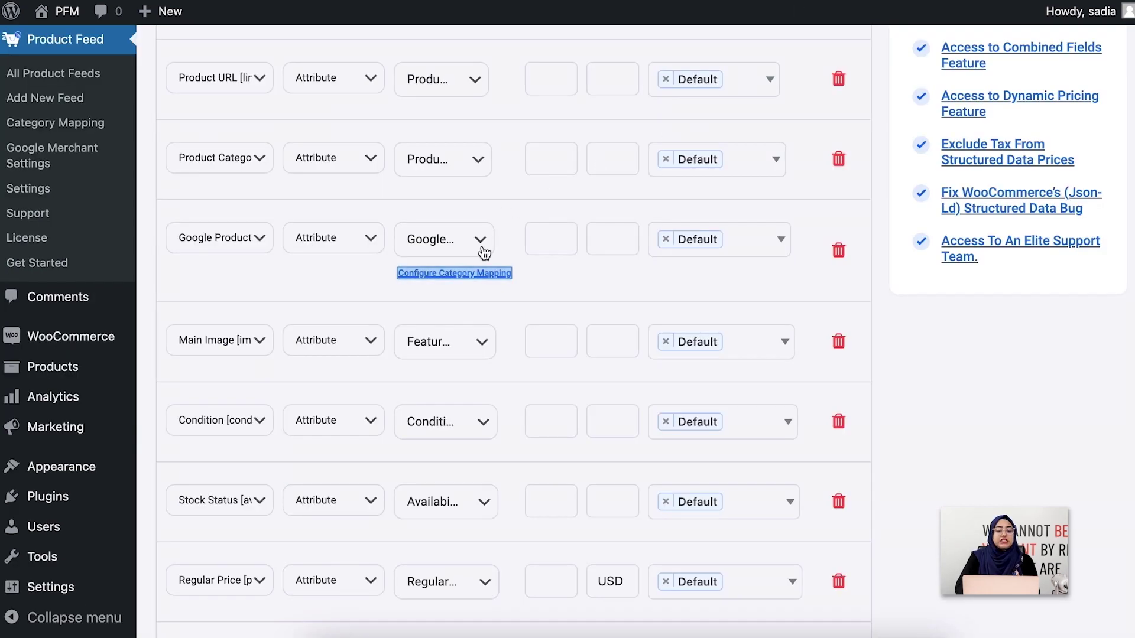
click(478, 243)
click(539, 294)
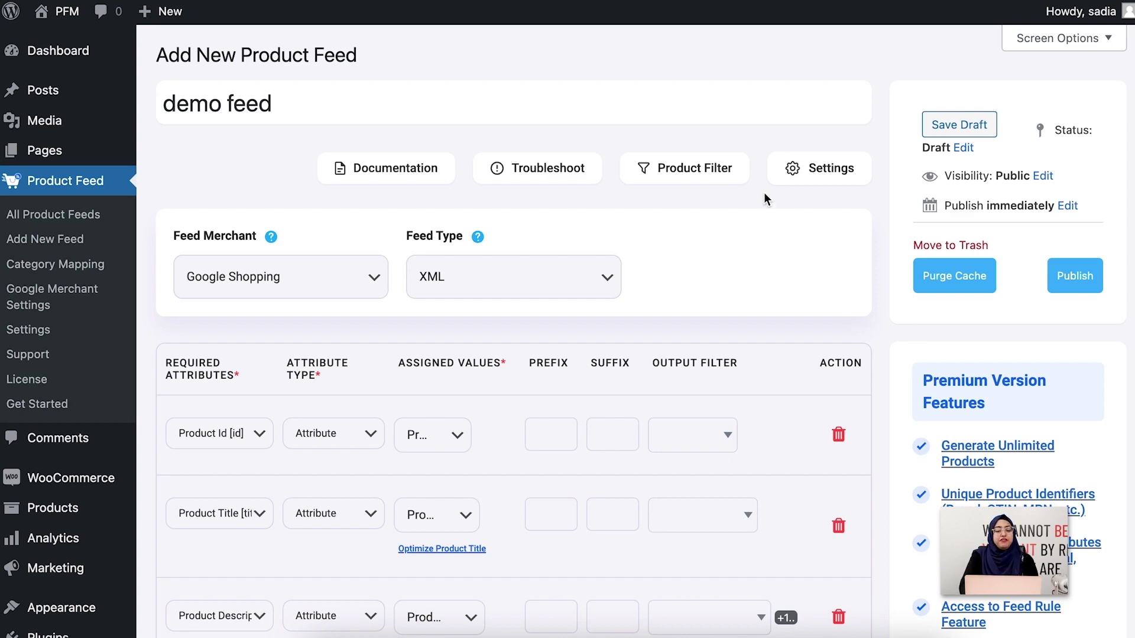
Open the product filter options and try a custom filter searching for 'cap'
click(702, 173)
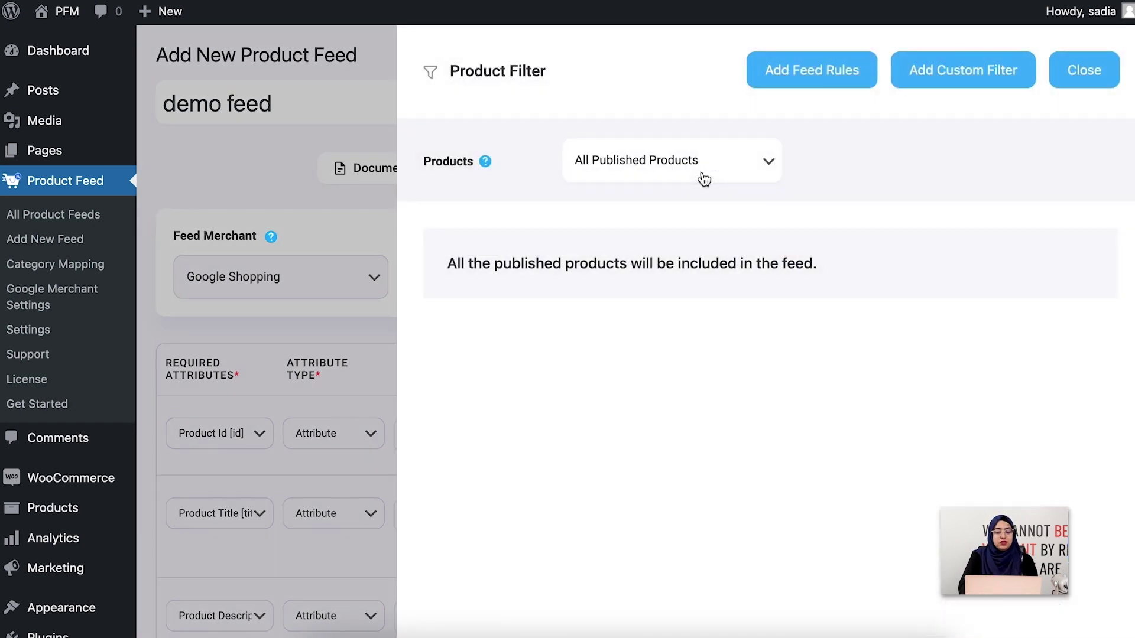
click(702, 174)
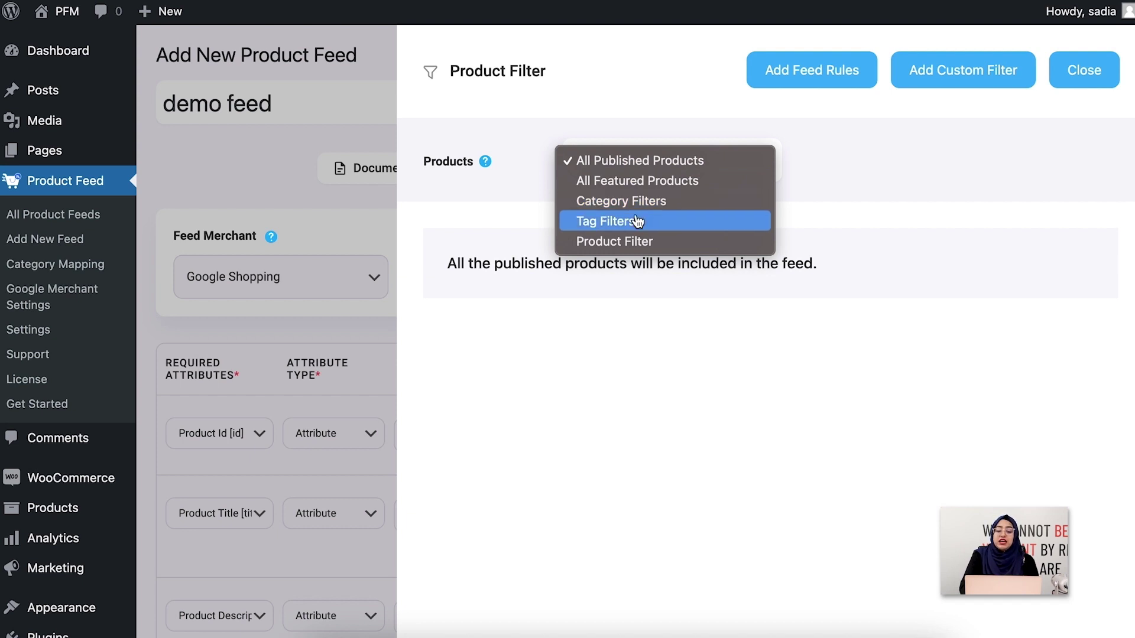
click(940, 78)
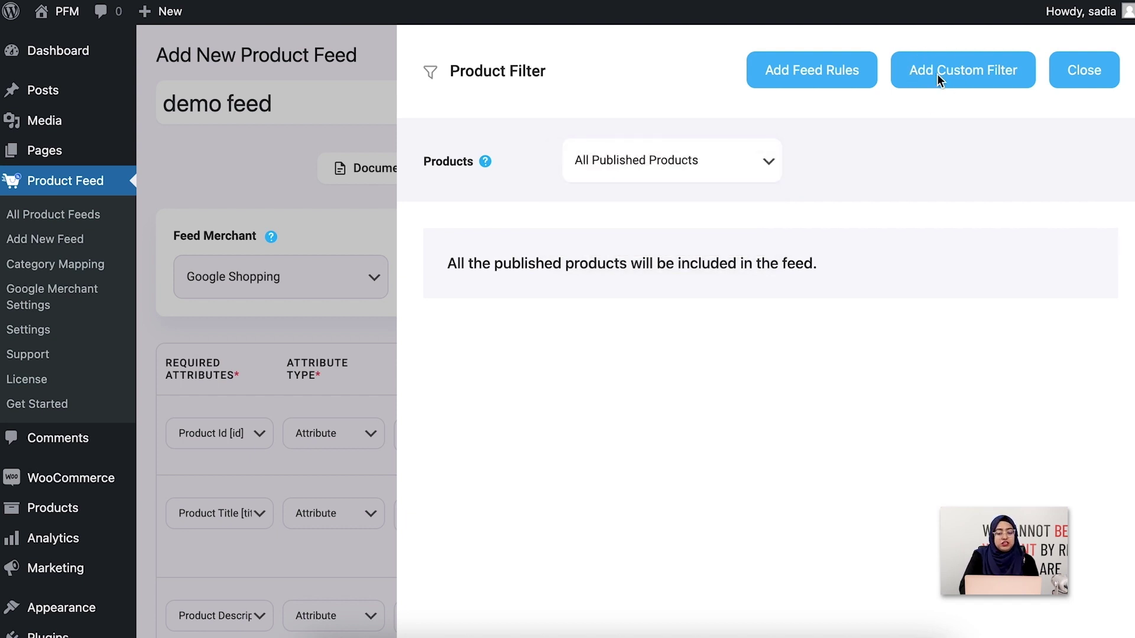
click(940, 78)
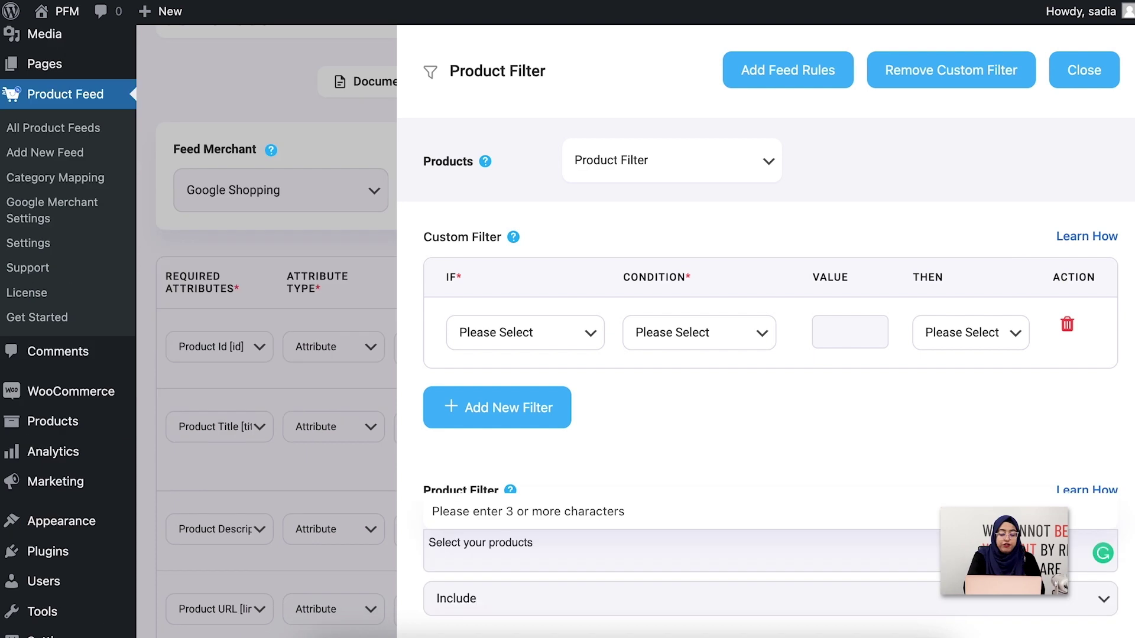
text(cap)
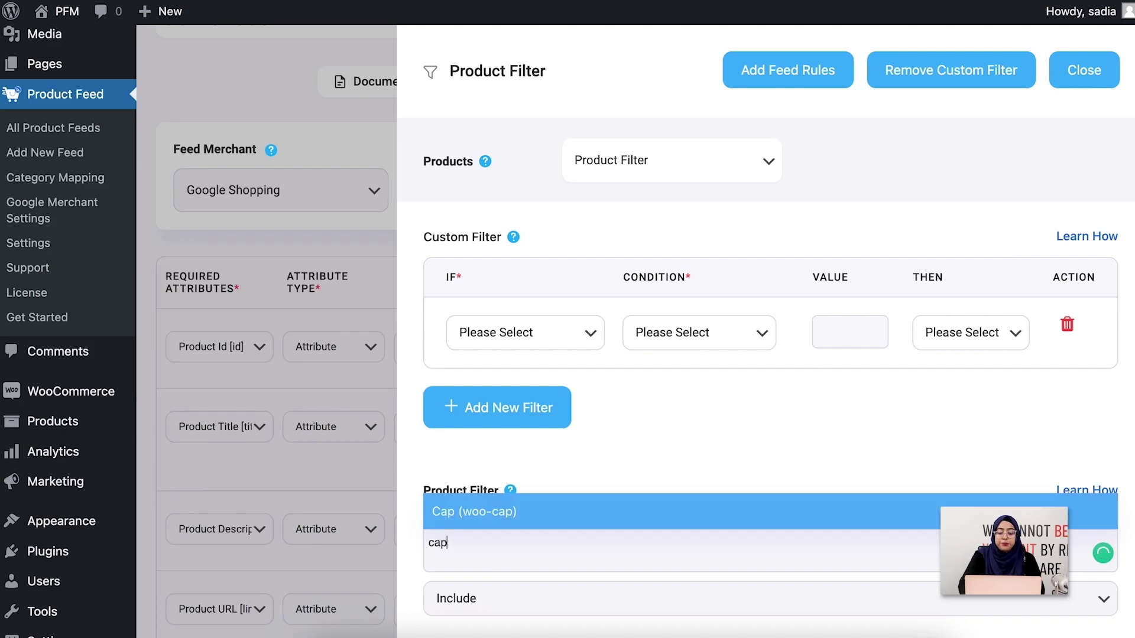
click(641, 472)
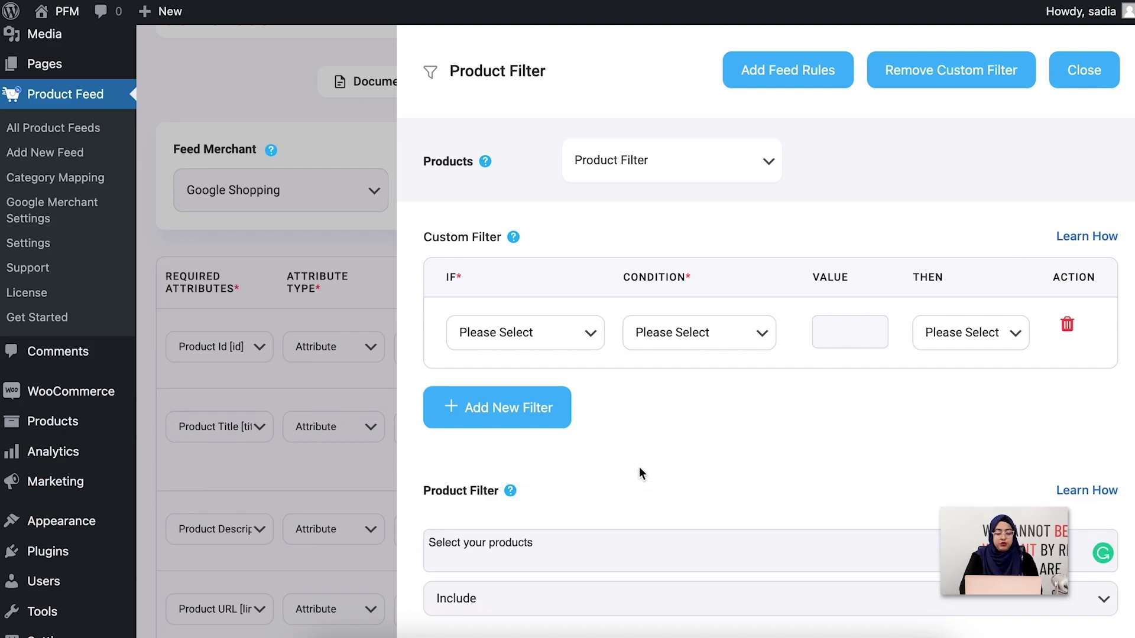
Revert the filter to All Published Products, try Add Feed Rules, then close the panel
click(523, 539)
text(cap)
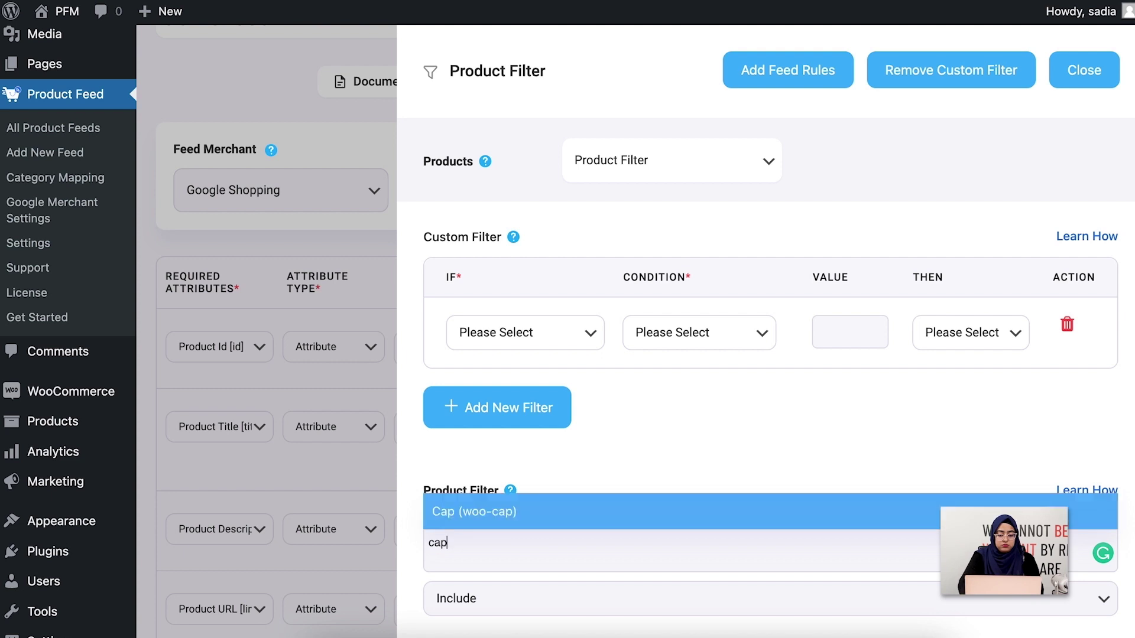
click(730, 167)
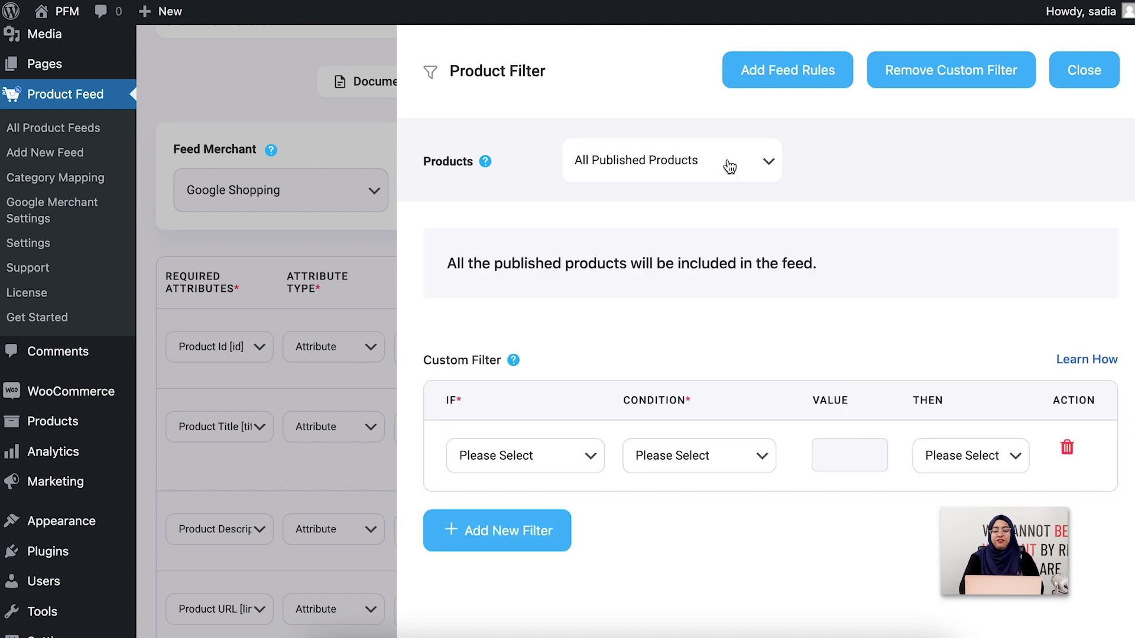
click(815, 69)
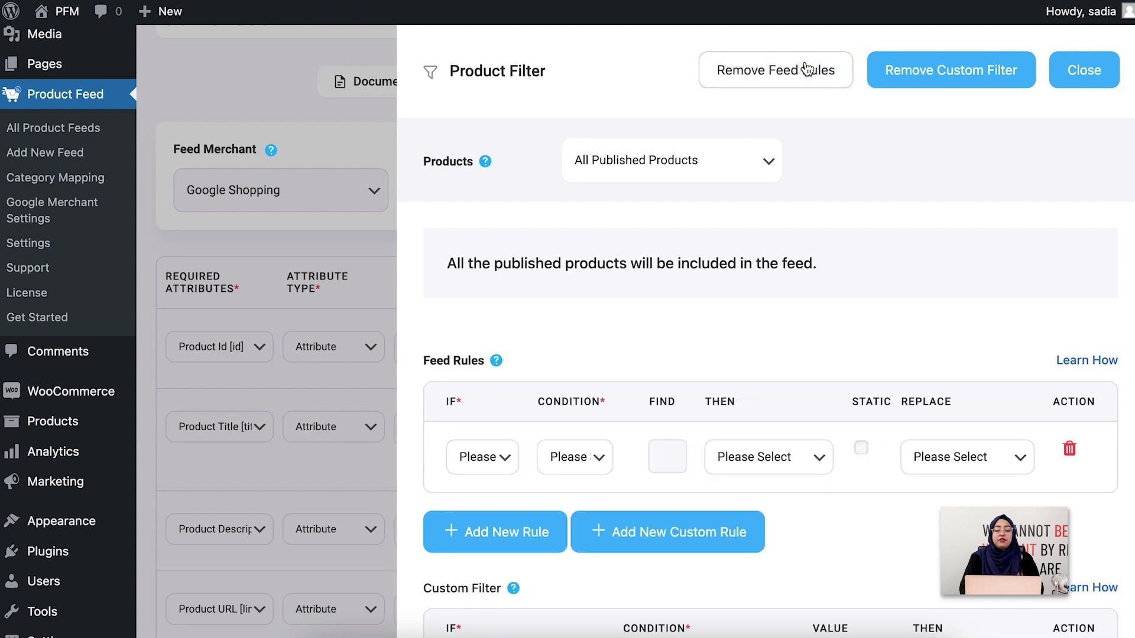
scroll(686, 413, up, 1)
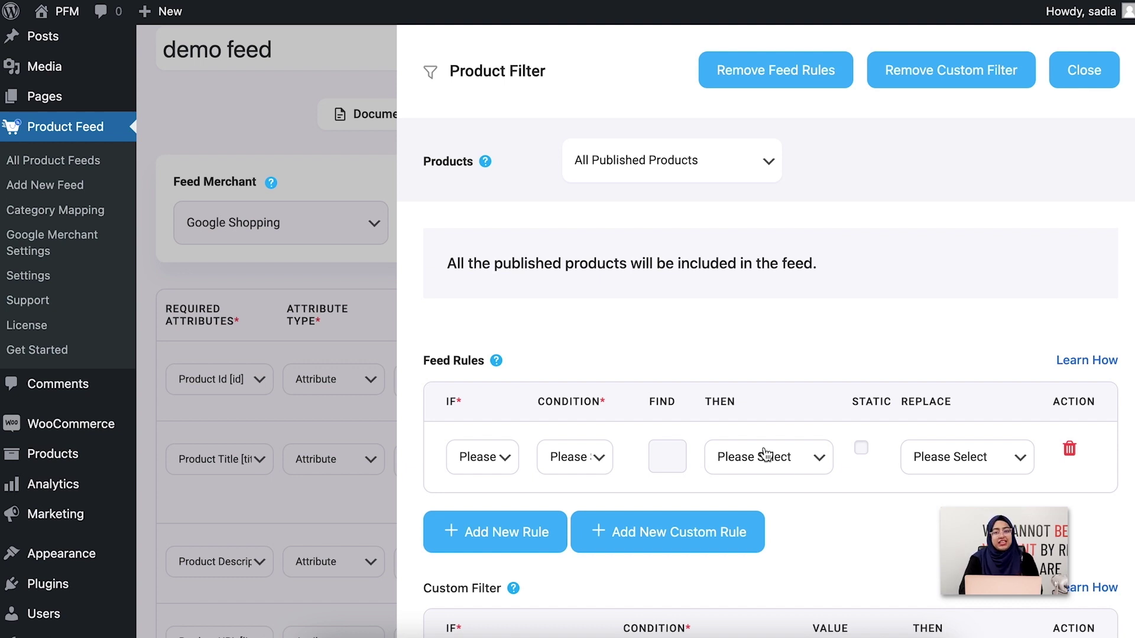
key(Escape)
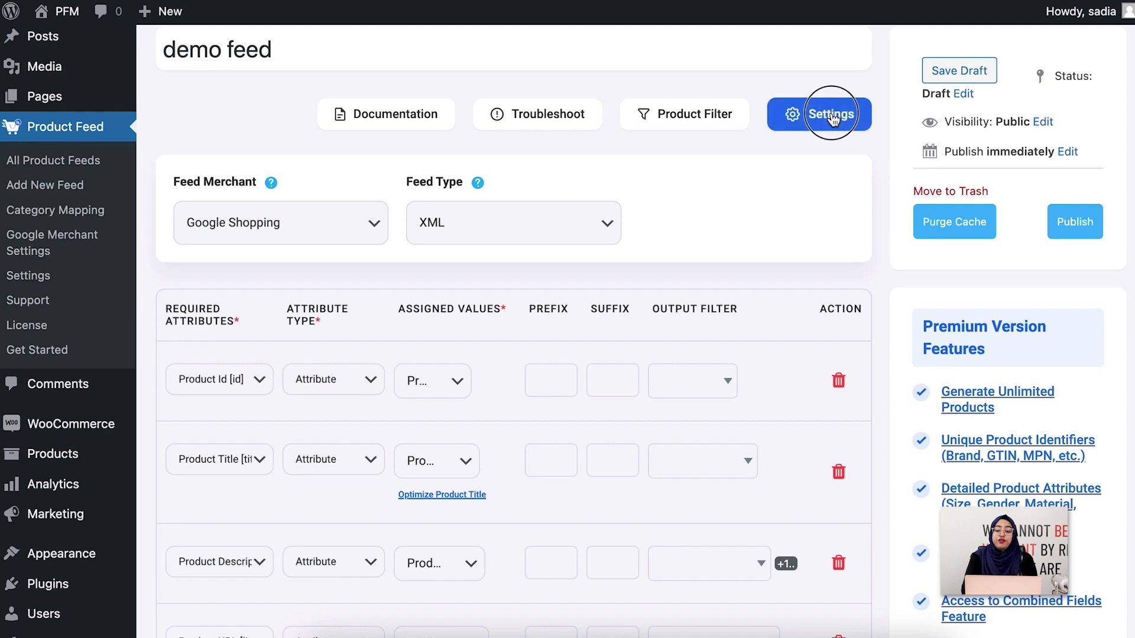
click(833, 116)
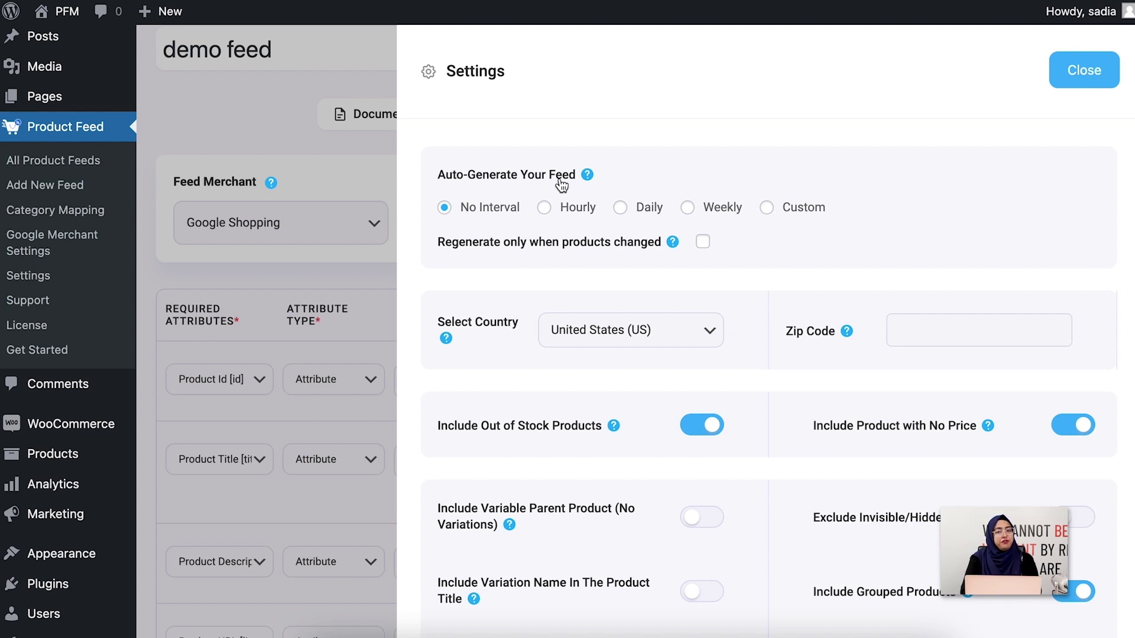
scroll(613, 355, down, 5)
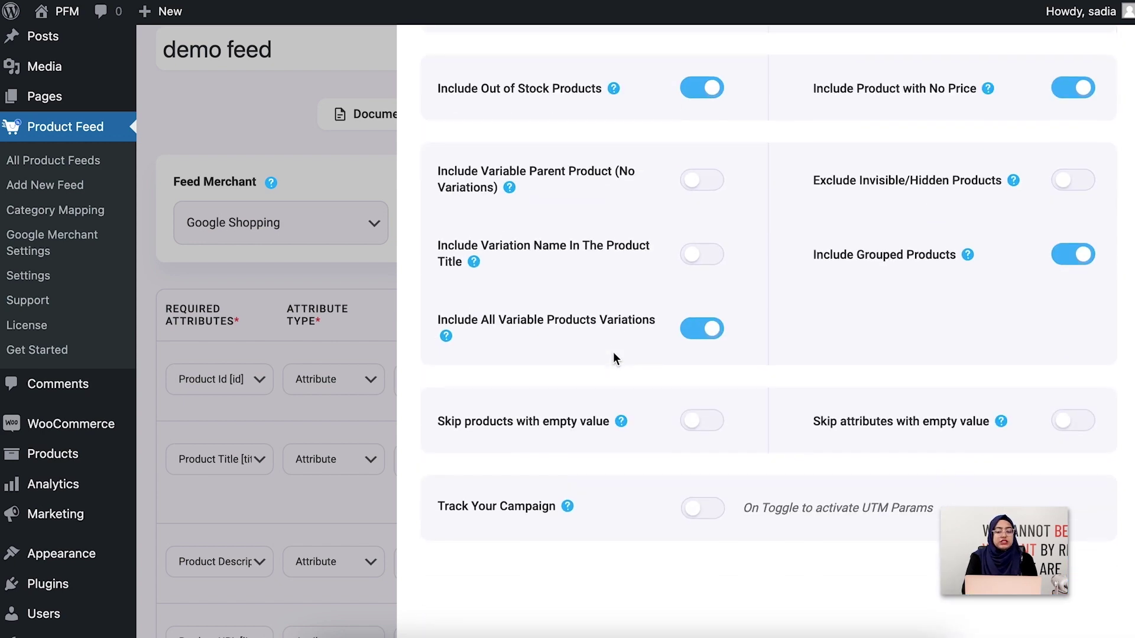
scroll(613, 353, up, 5)
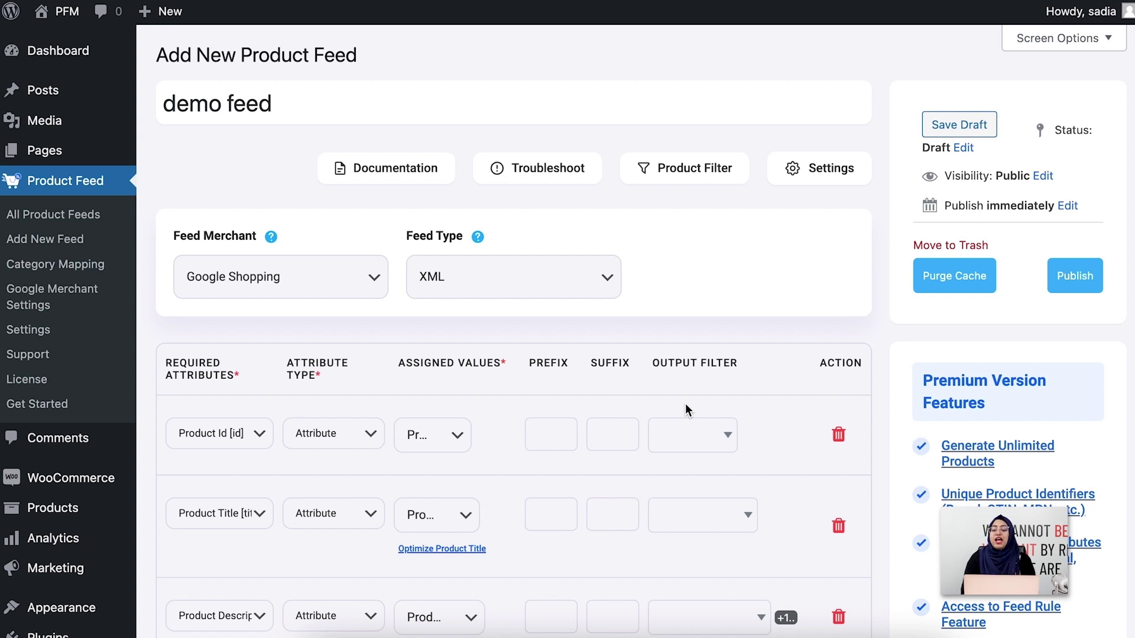
Publish the demo feed and select its generated feed URL
click(1071, 286)
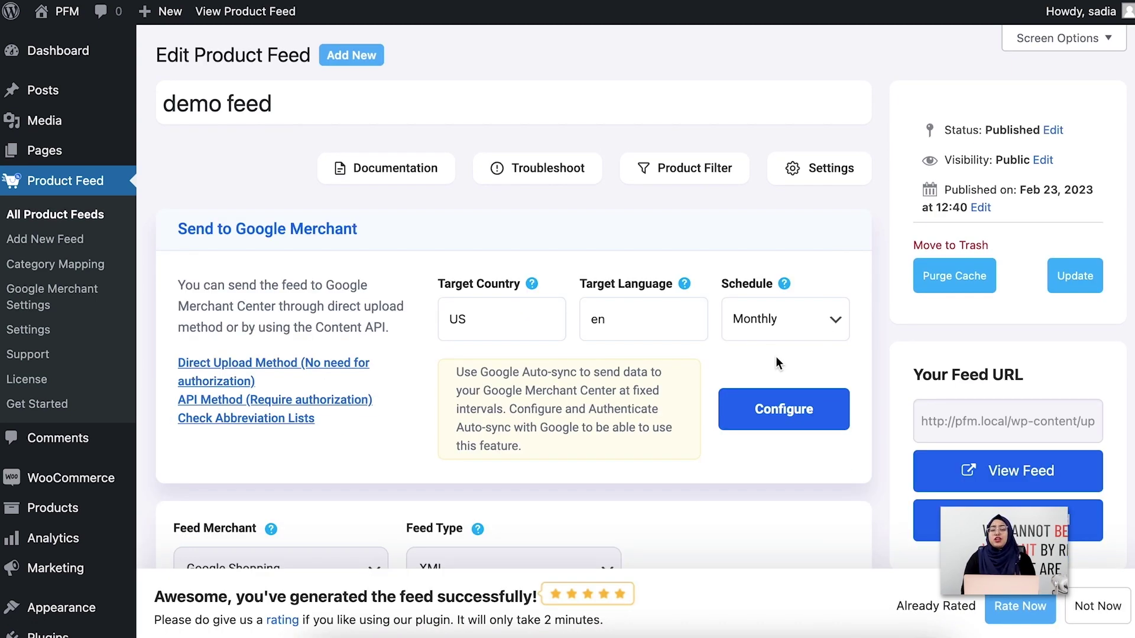
scroll(632, 421, down, 3)
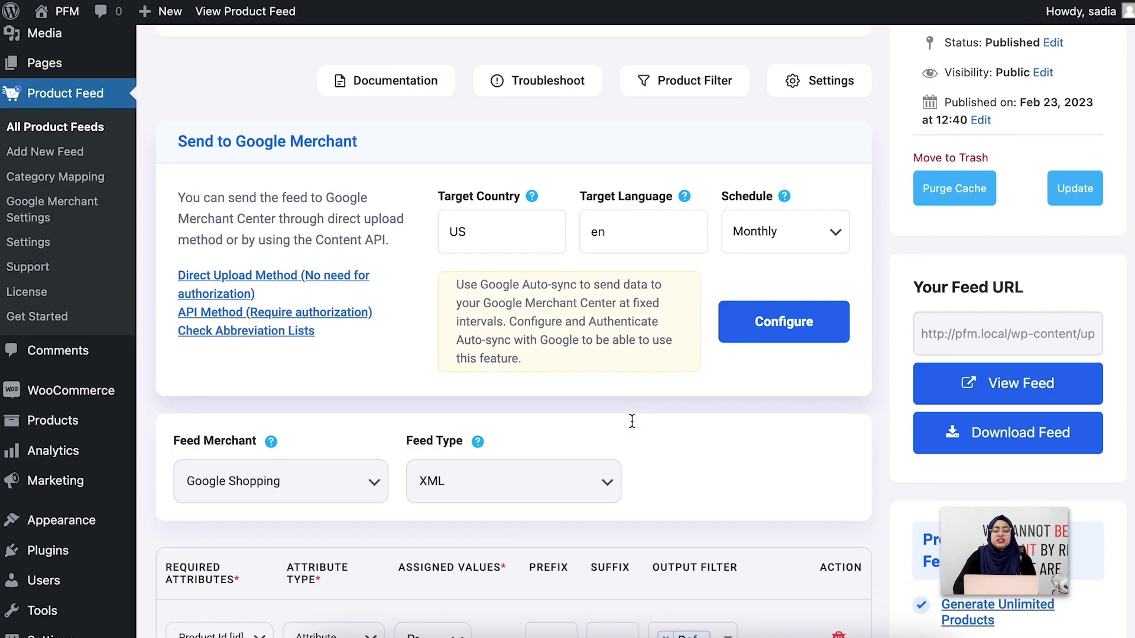
scroll(631, 420, down, 15)
scroll(631, 421, up, 10)
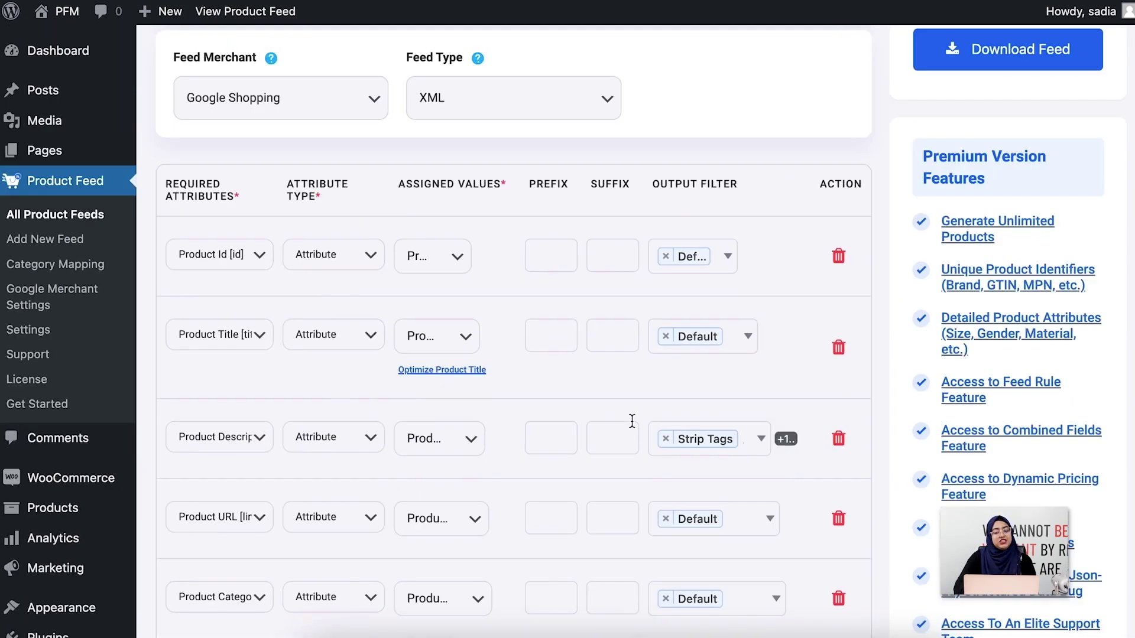
scroll(631, 421, up, 10)
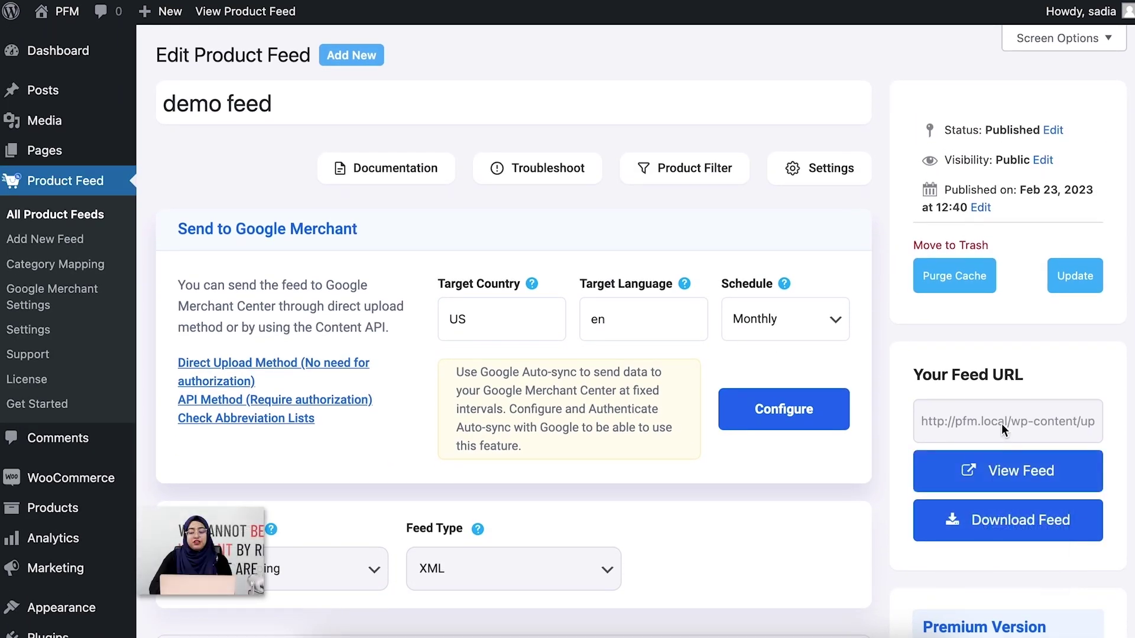
click(994, 427)
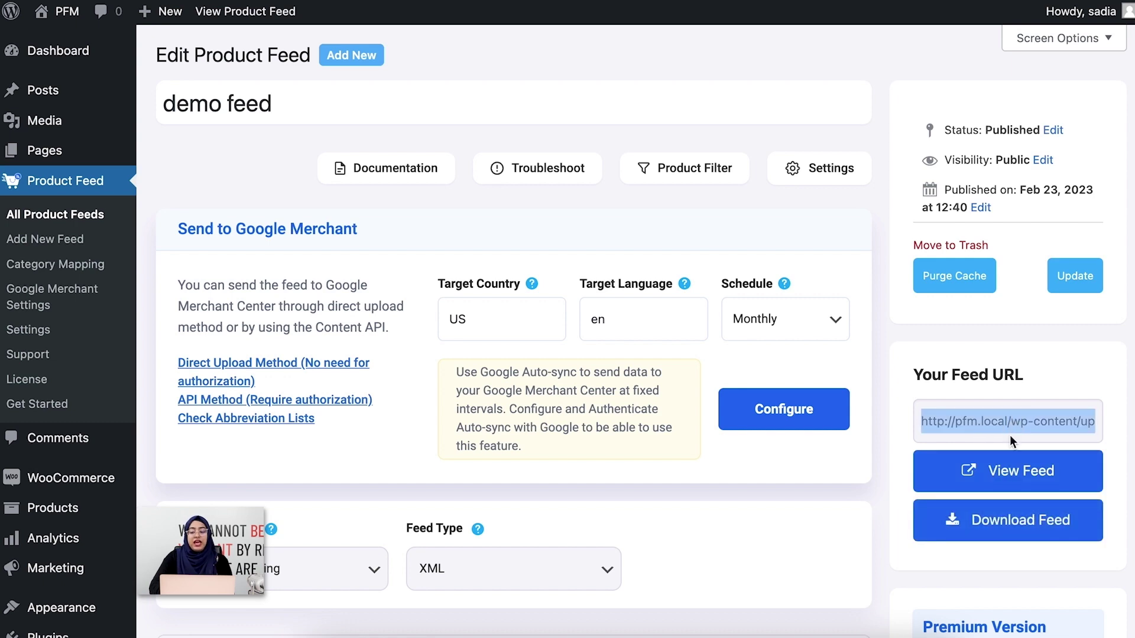
click(1013, 465)
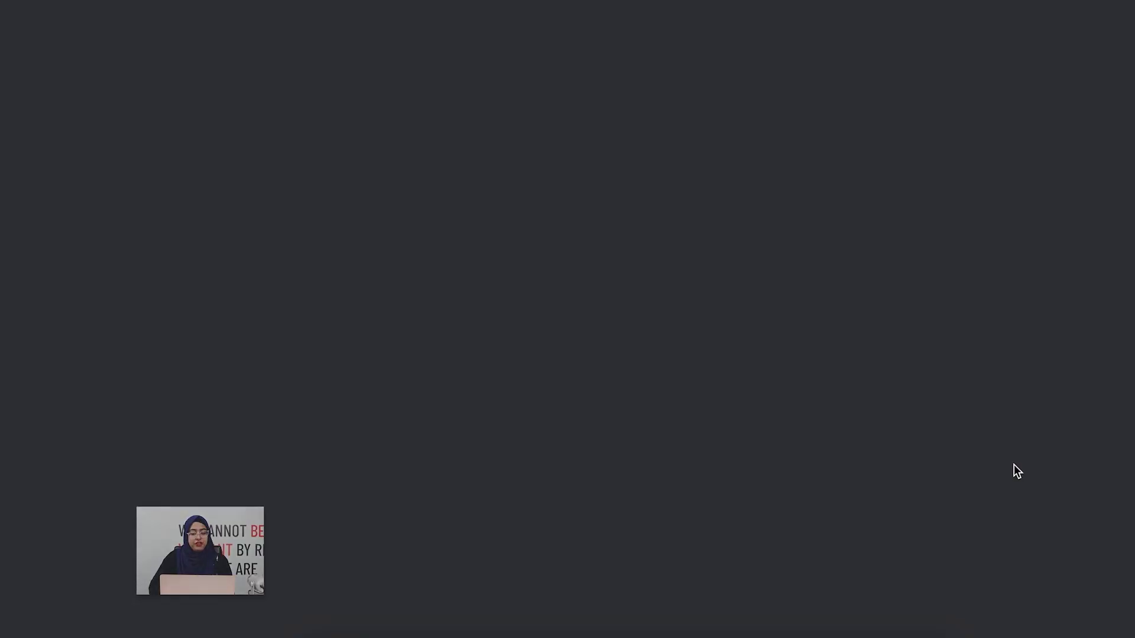
scroll(751, 277, down, 20)
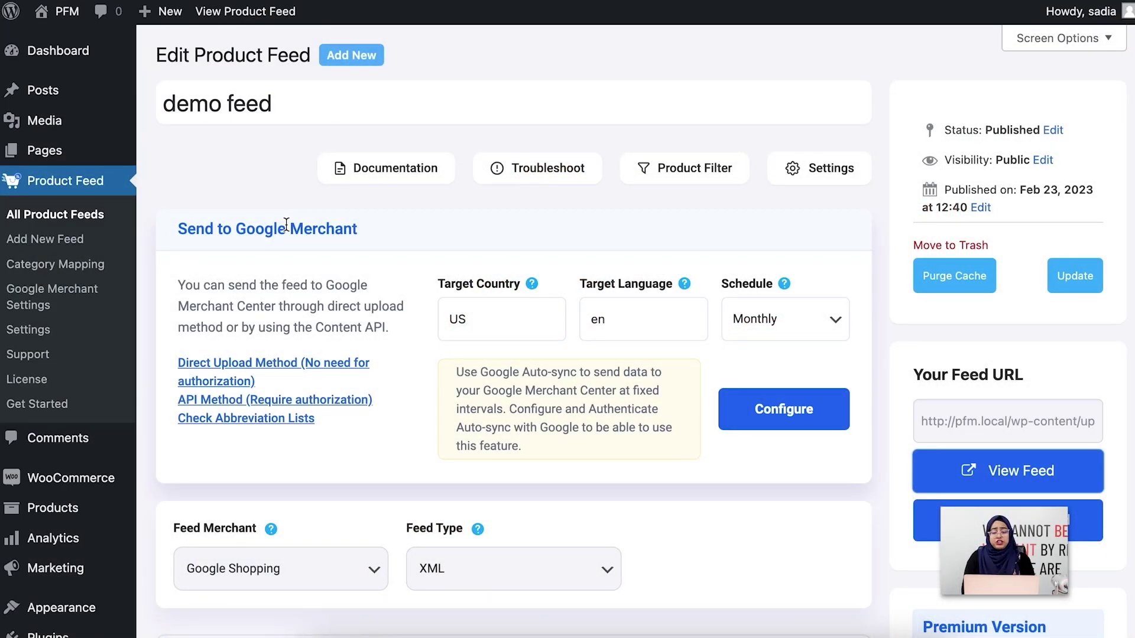
Open Google Merchant Settings in a new tab and review its empty authorization fields
right_click(72, 290)
click(74, 290)
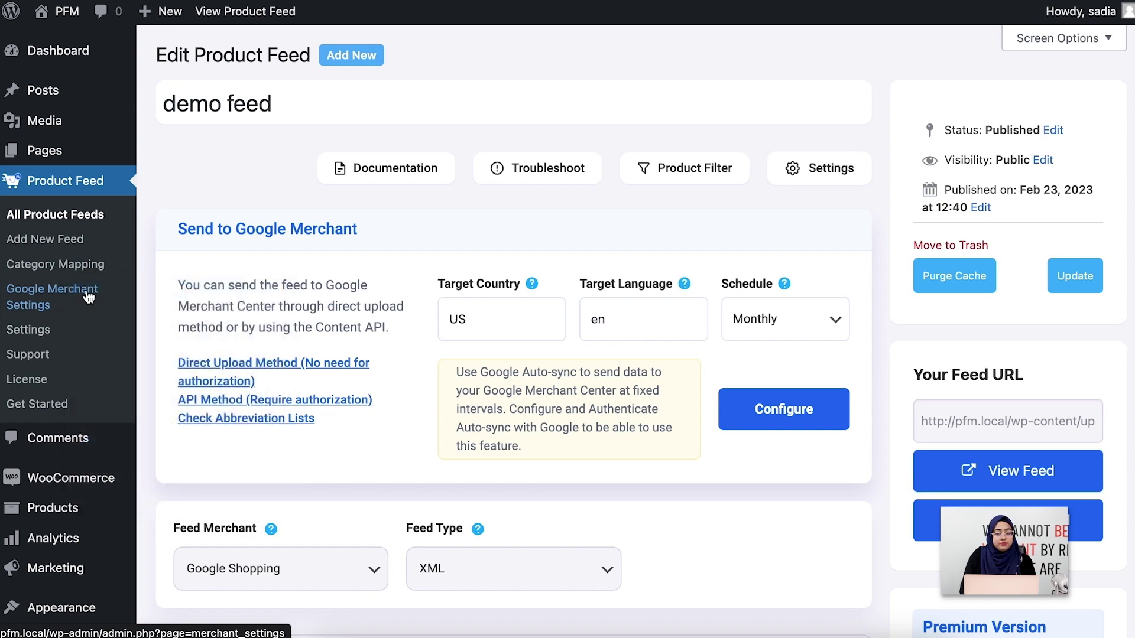
key(ctrl+Tab)
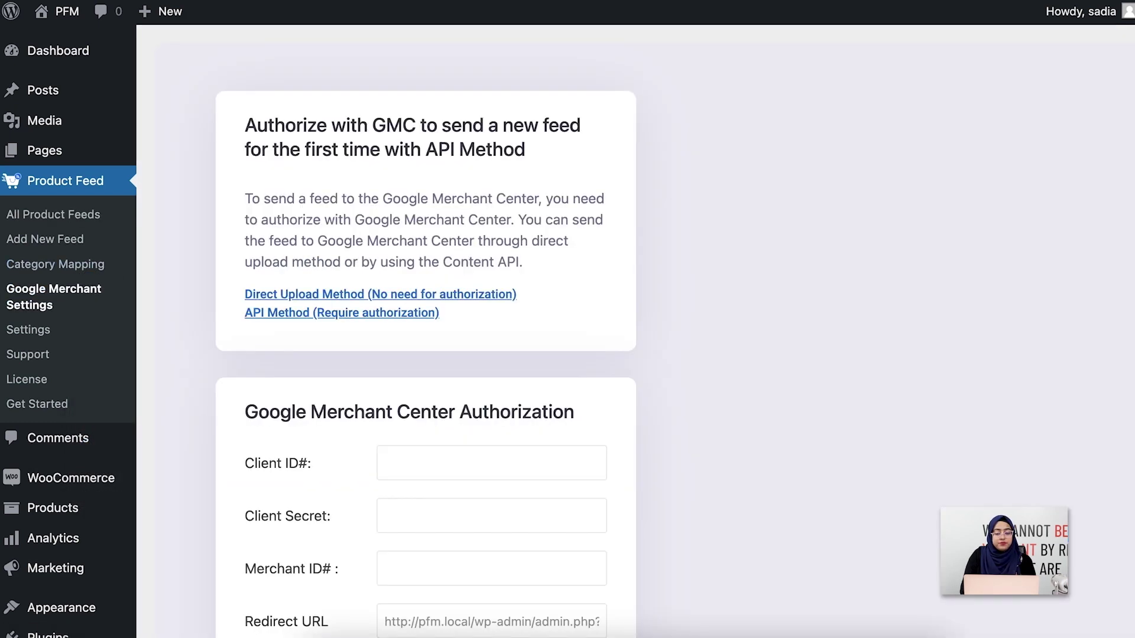
scroll(615, 283, down, 4)
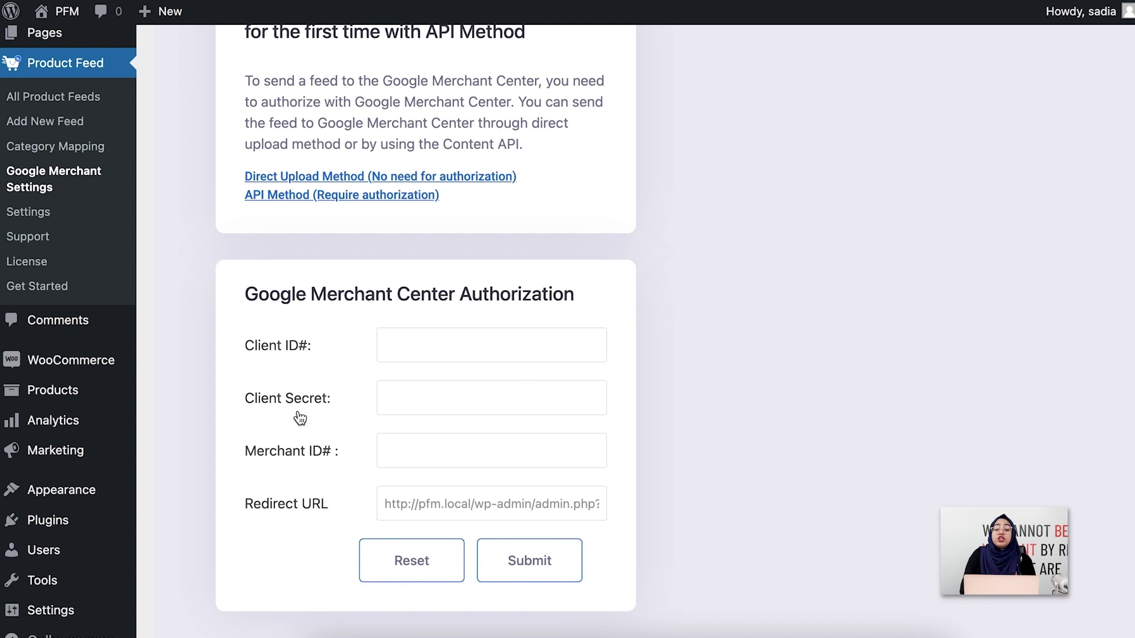
scroll(360, 467, up, 3)
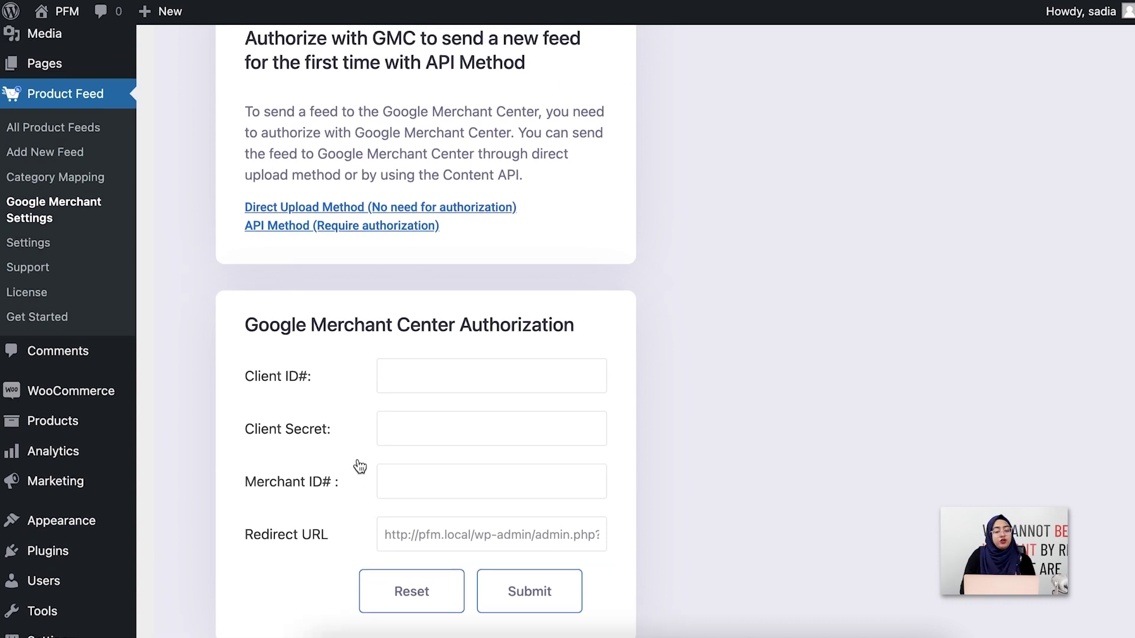
scroll(360, 466, down, 2)
scroll(358, 463, down, 1)
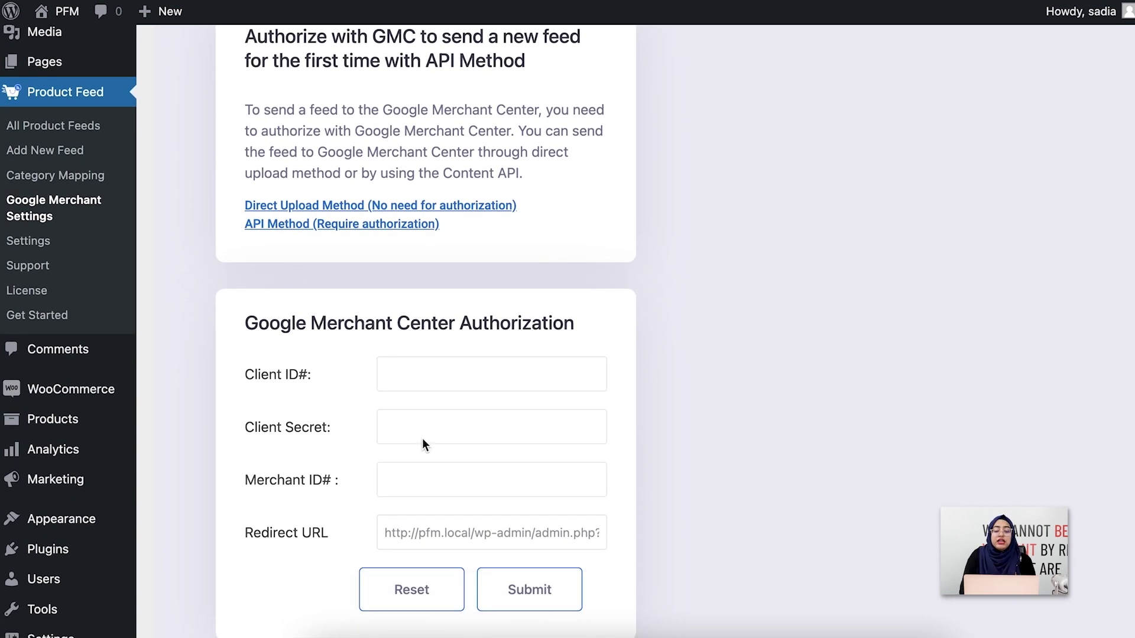